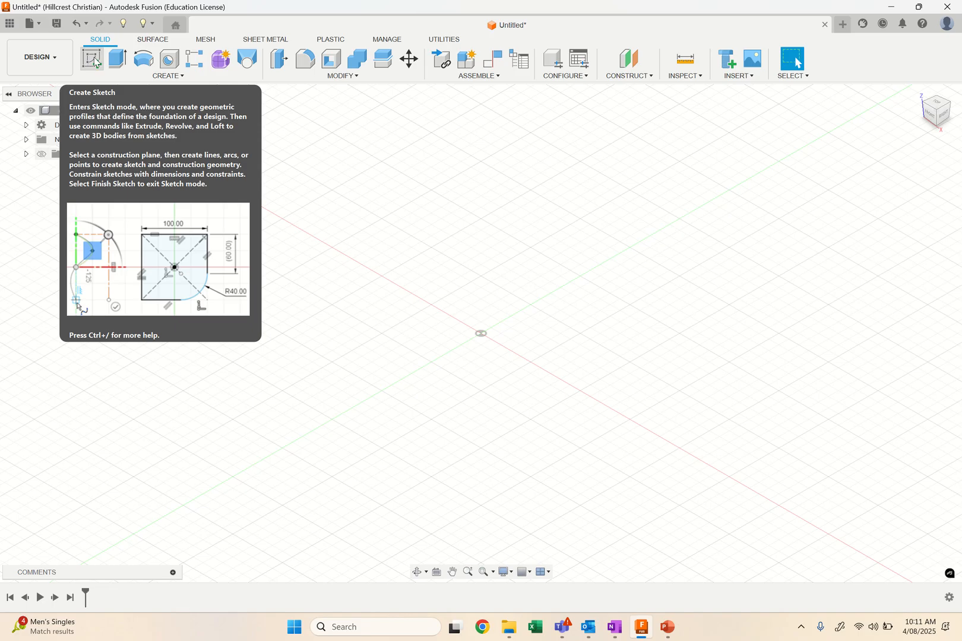
Start a sketch on the horizontal origin plane and draw a corner-to-corner rectangle about 225 by 135 mm enclosing the origin.
{"action": "left_click", "coordinate": [92, 61]}
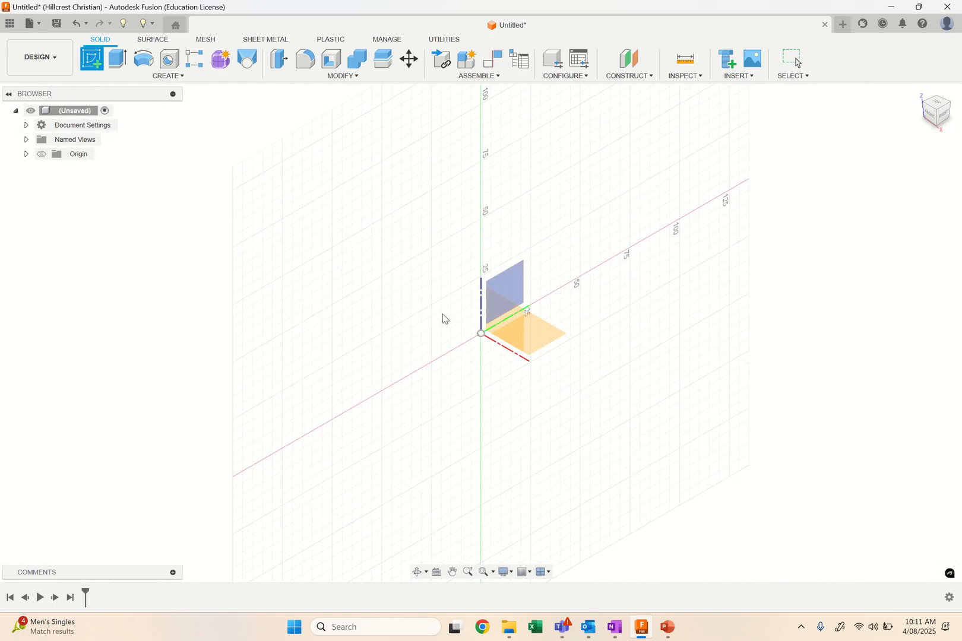
{"action": "left_click", "coordinate": [545, 341]}
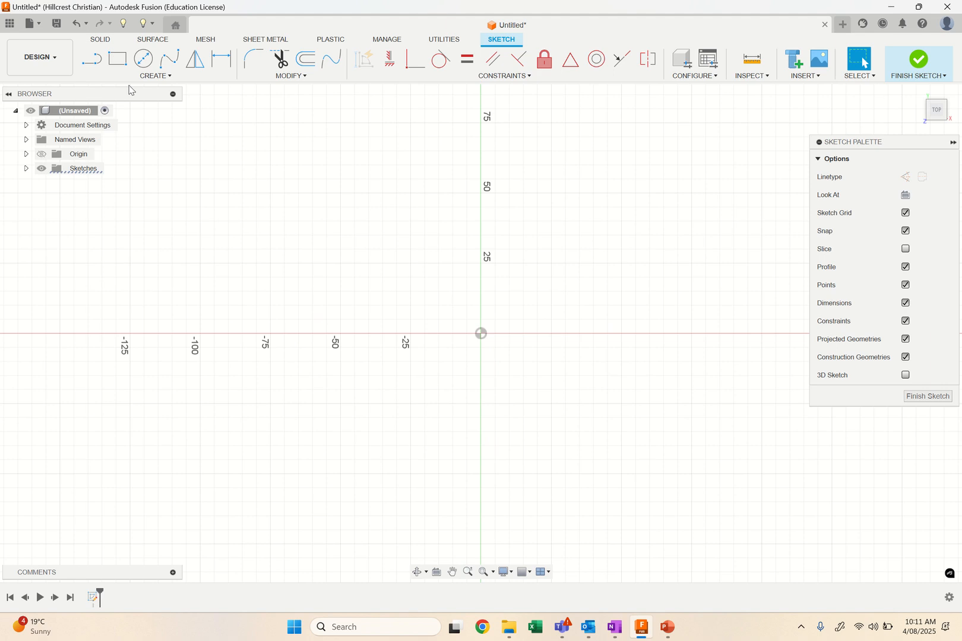
{"action": "left_click", "coordinate": [118, 59]}
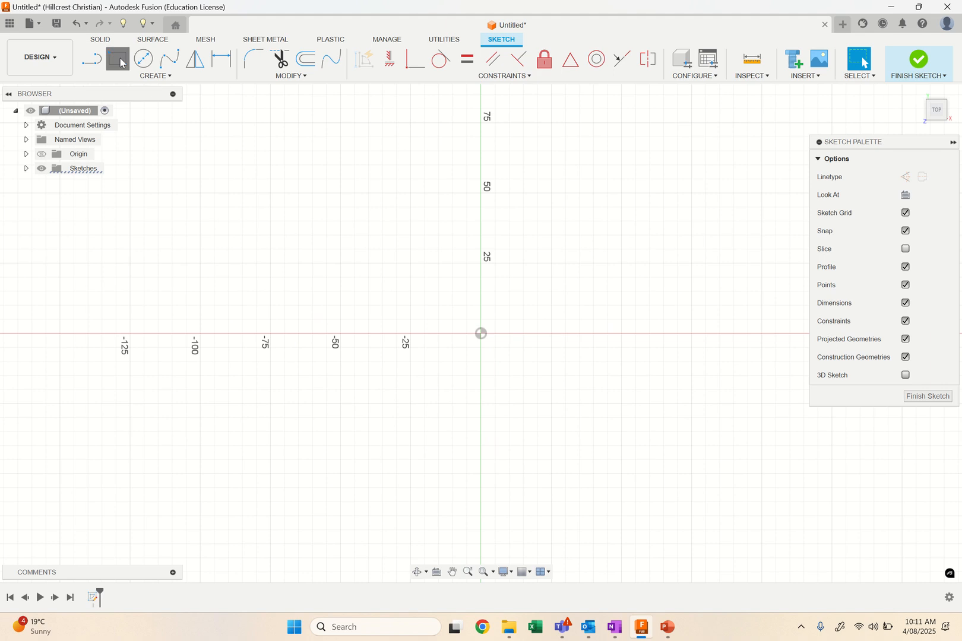
{"action": "left_click", "coordinate": [201, 164]}
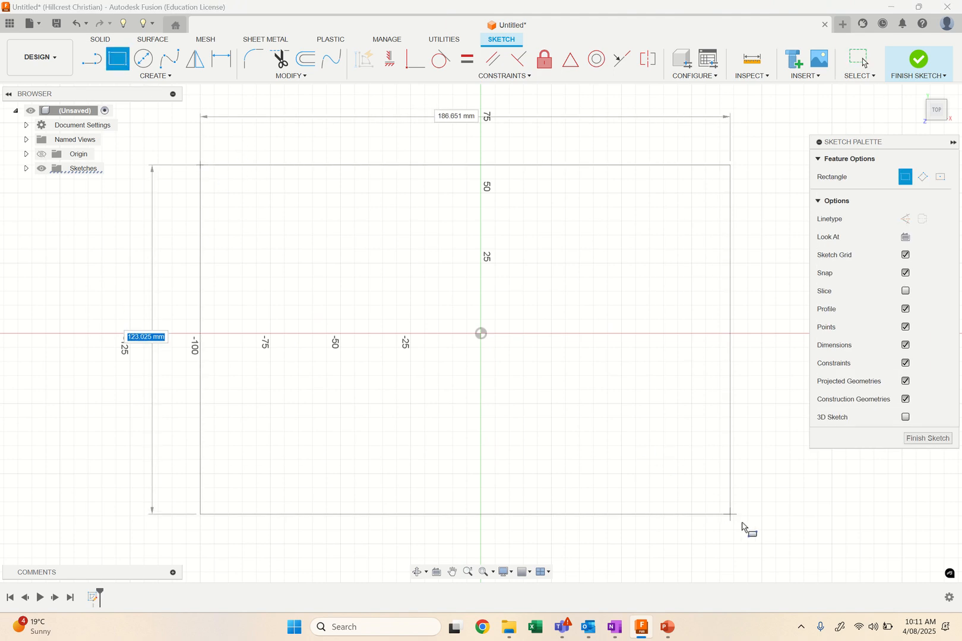
{"action": "left_click", "coordinate": [832, 545]}
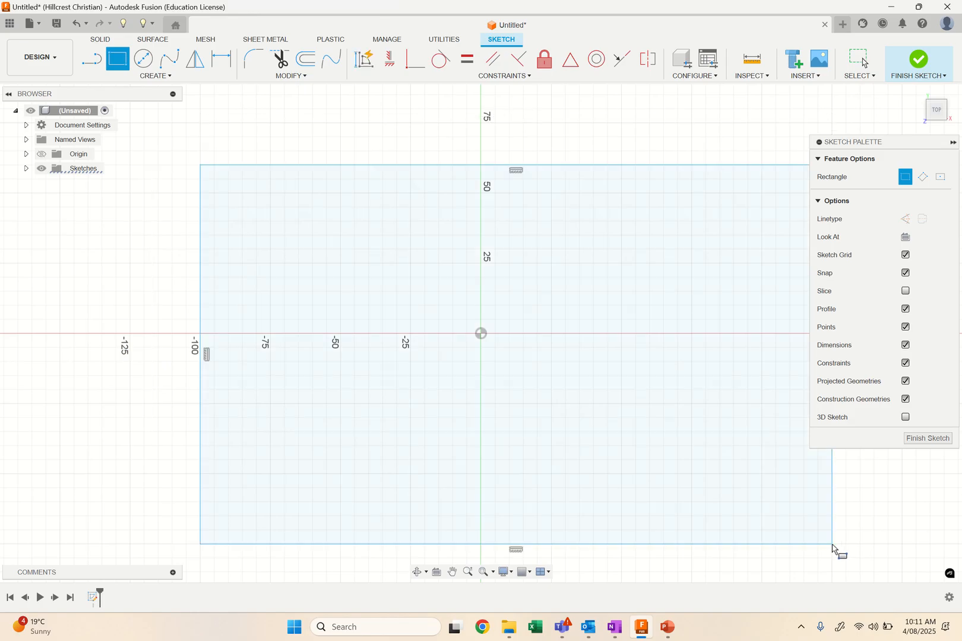
Dimension the rectangle to 120 mm high and 200 mm wide.
{"action": "left_click", "coordinate": [221, 61]}
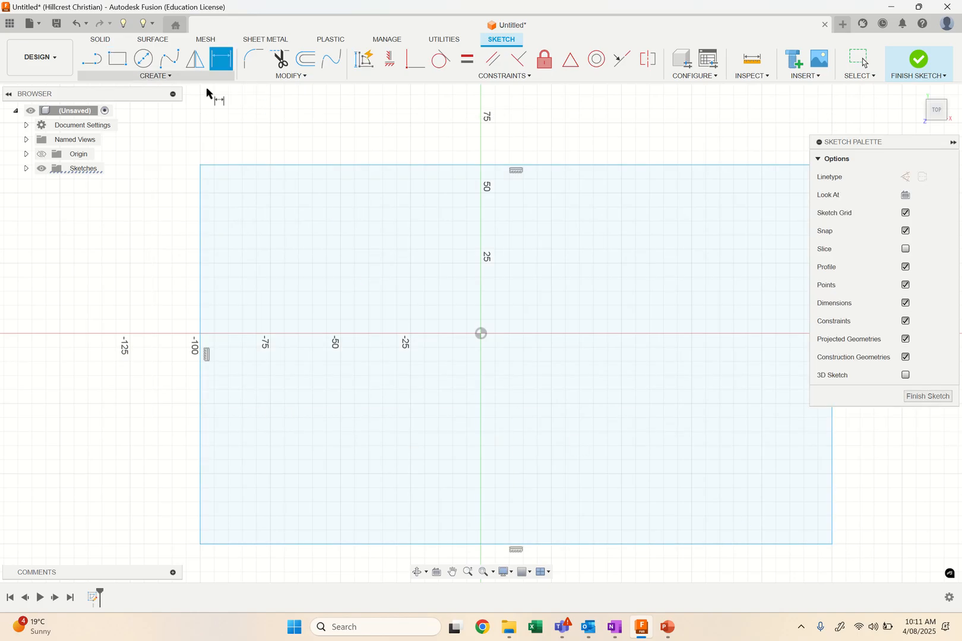
{"action": "left_click", "coordinate": [200, 231]}
{"action": "left_click", "coordinate": [134, 260]}
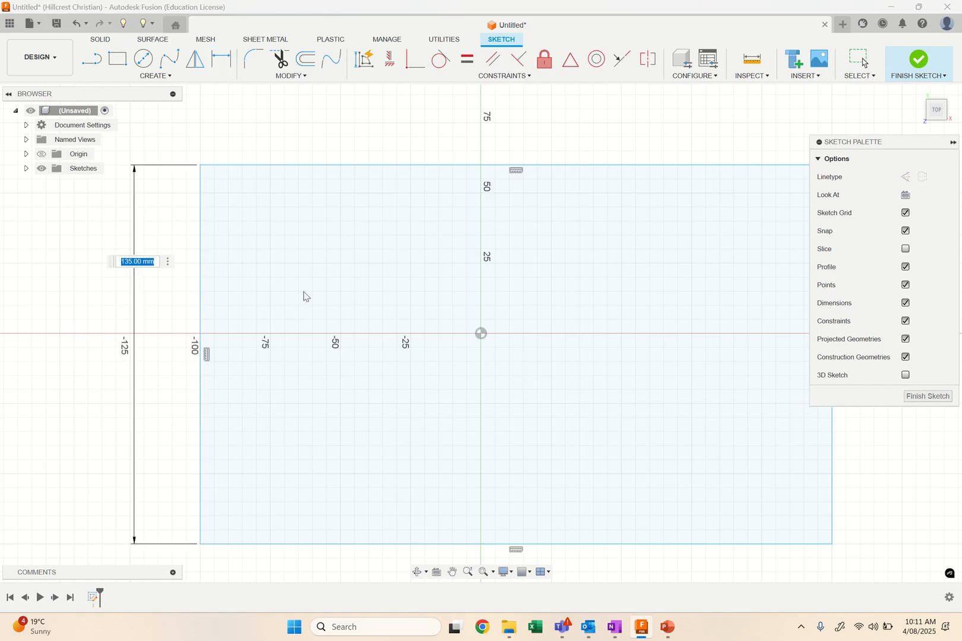
{"action": "type", "text": "120"}
{"action": "key", "text": "Return"}
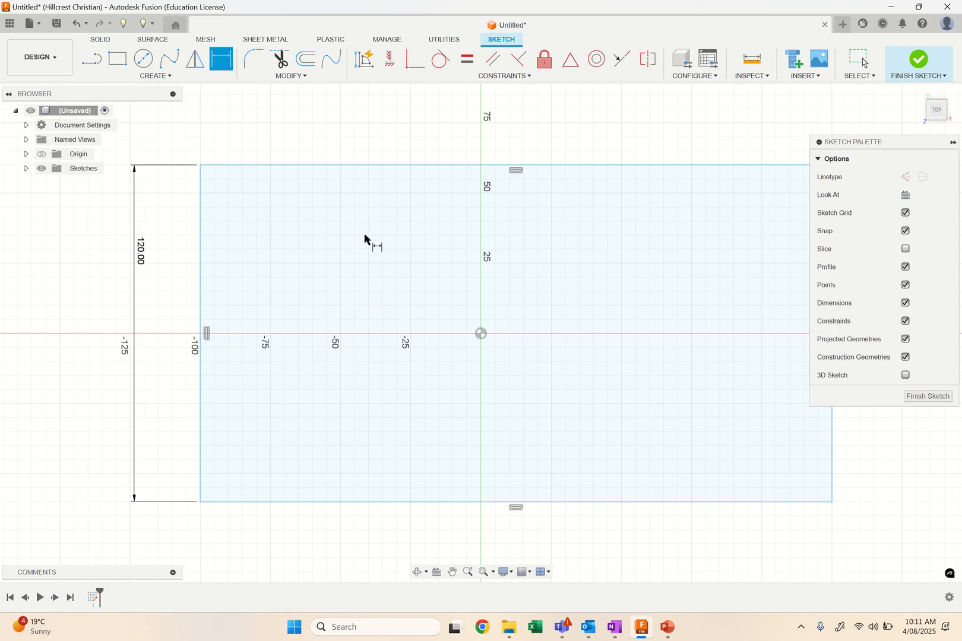
{"action": "left_click", "coordinate": [413, 165]}
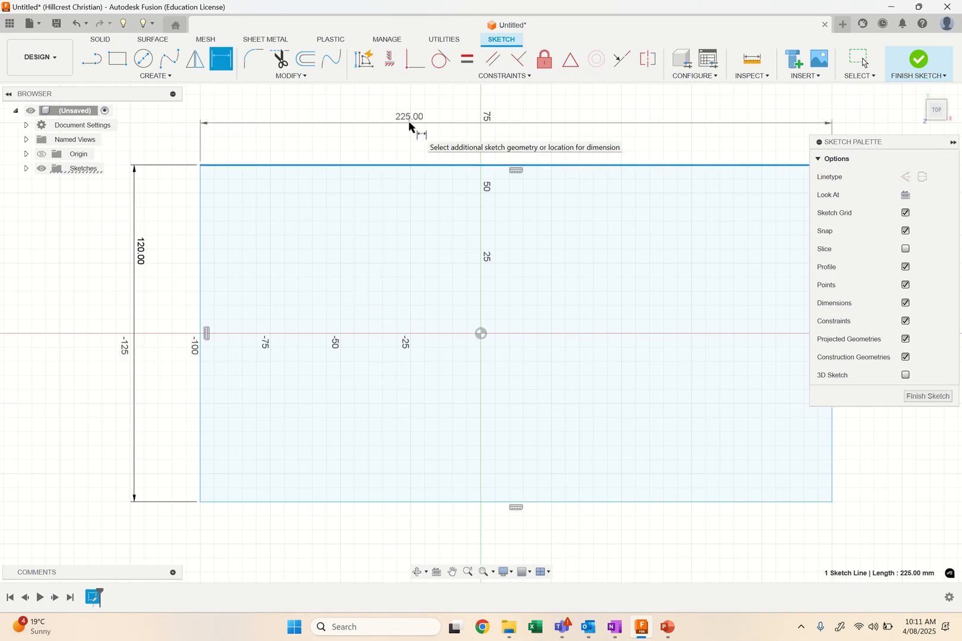
{"action": "left_click", "coordinate": [409, 126]}
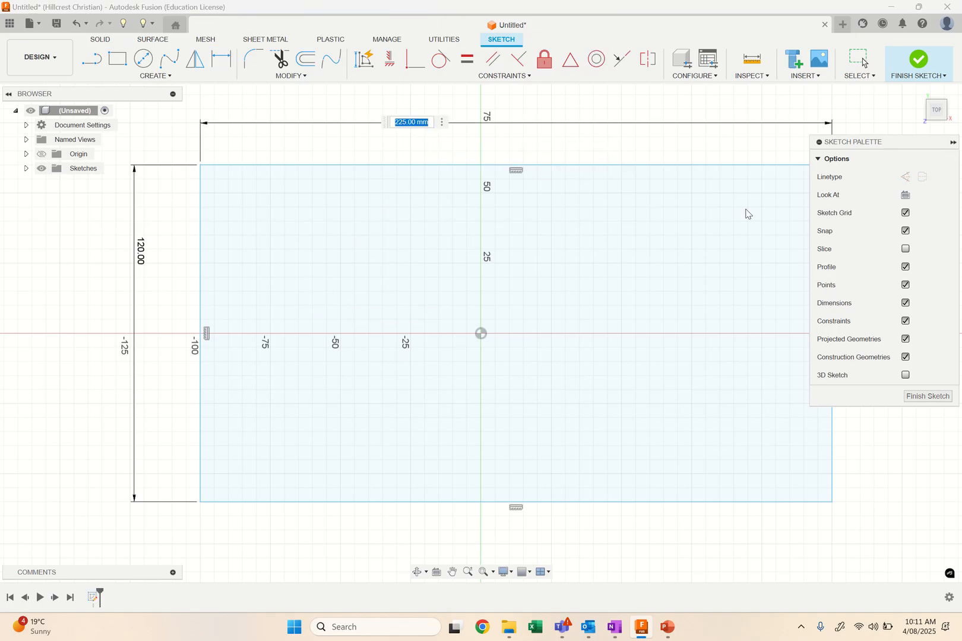
{"action": "type", "text": "200"}
{"action": "key", "text": "Return"}
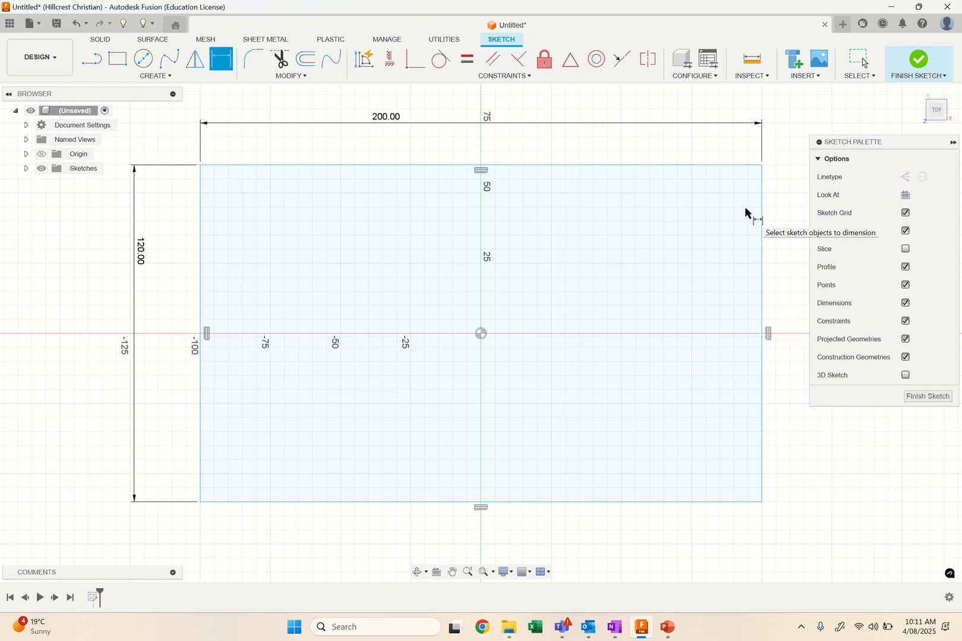
Dimension the origin 100 mm from the rectangle's right edge and 60 mm from its lower edge, and finish the sketch.
{"action": "left_click", "coordinate": [481, 334]}
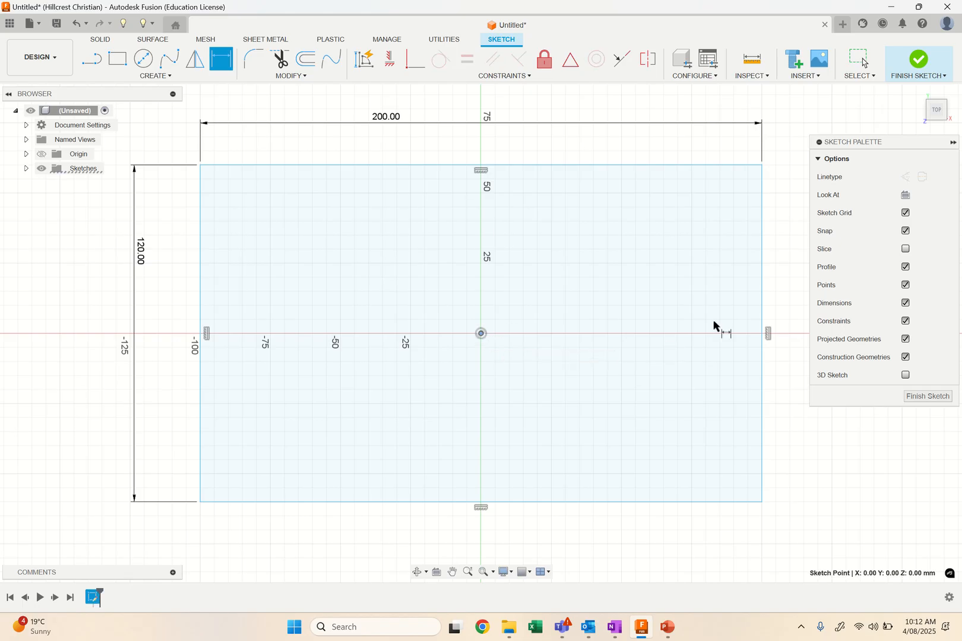
{"action": "left_click", "coordinate": [764, 318]}
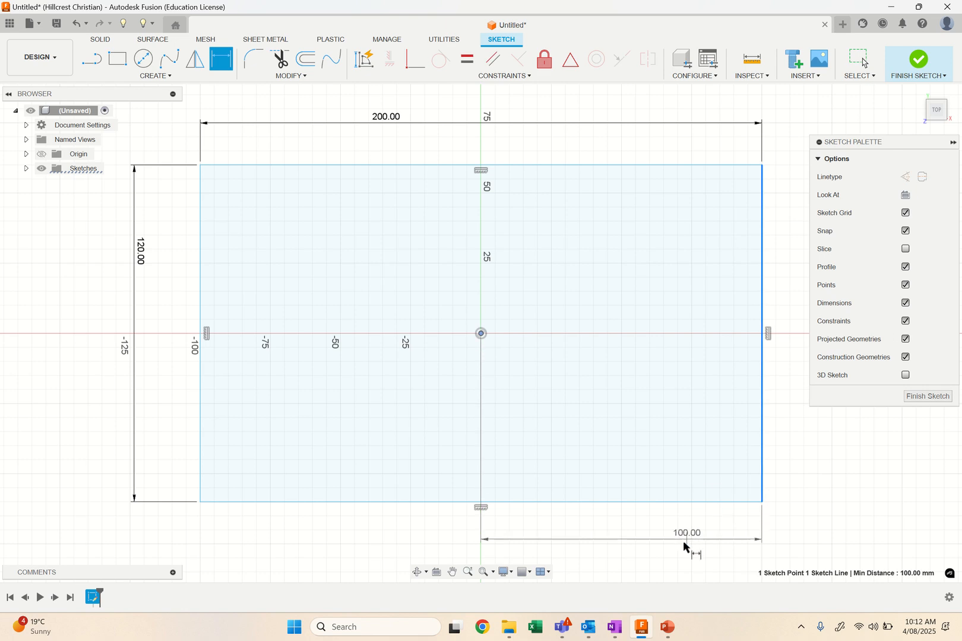
{"action": "left_click", "coordinate": [675, 556]}
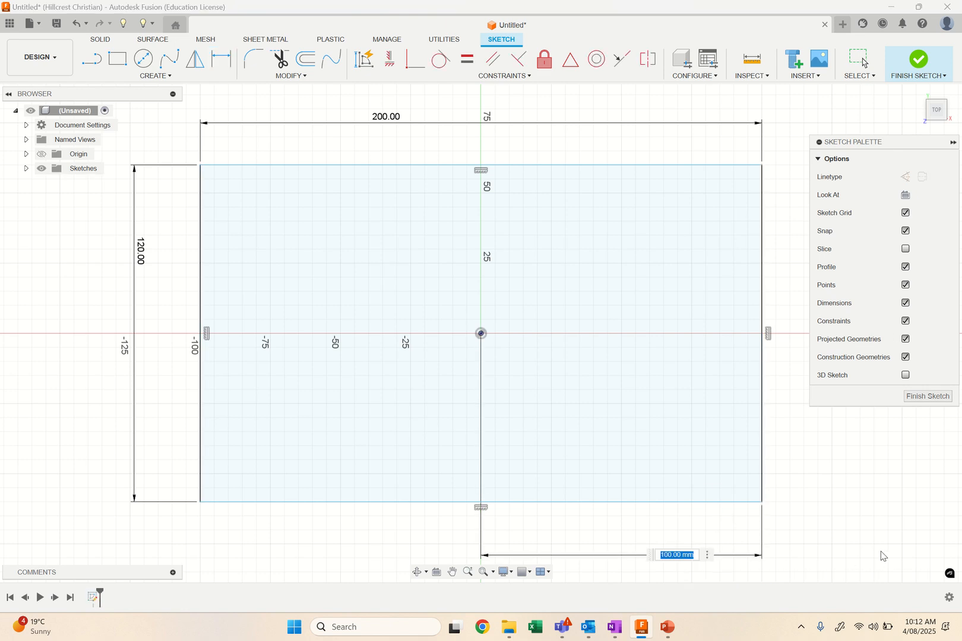
{"action": "key", "text": "Return"}
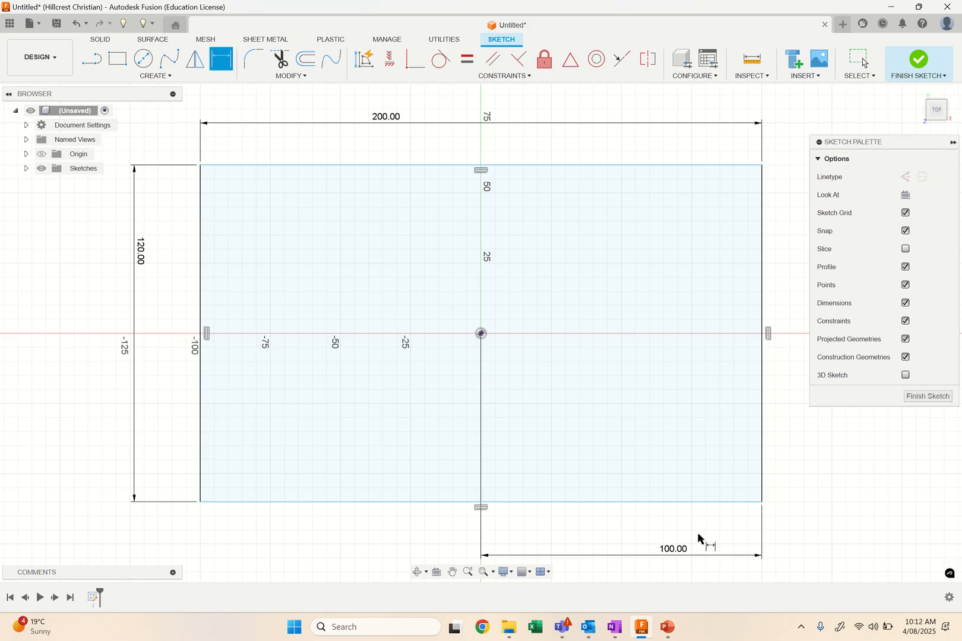
{"action": "left_click", "coordinate": [481, 334]}
{"action": "left_click", "coordinate": [460, 503]}
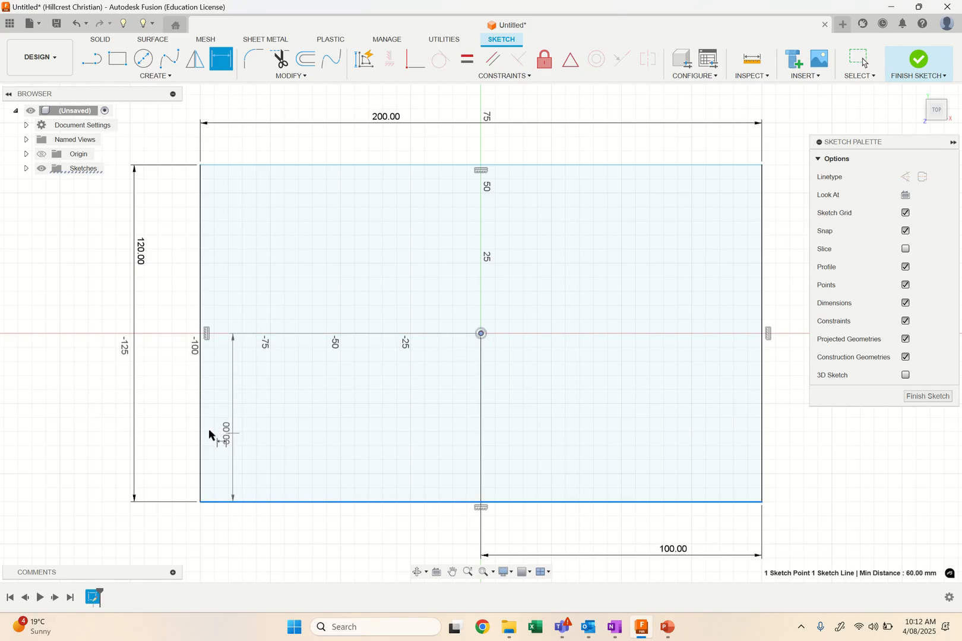
{"action": "left_click", "coordinate": [67, 428]}
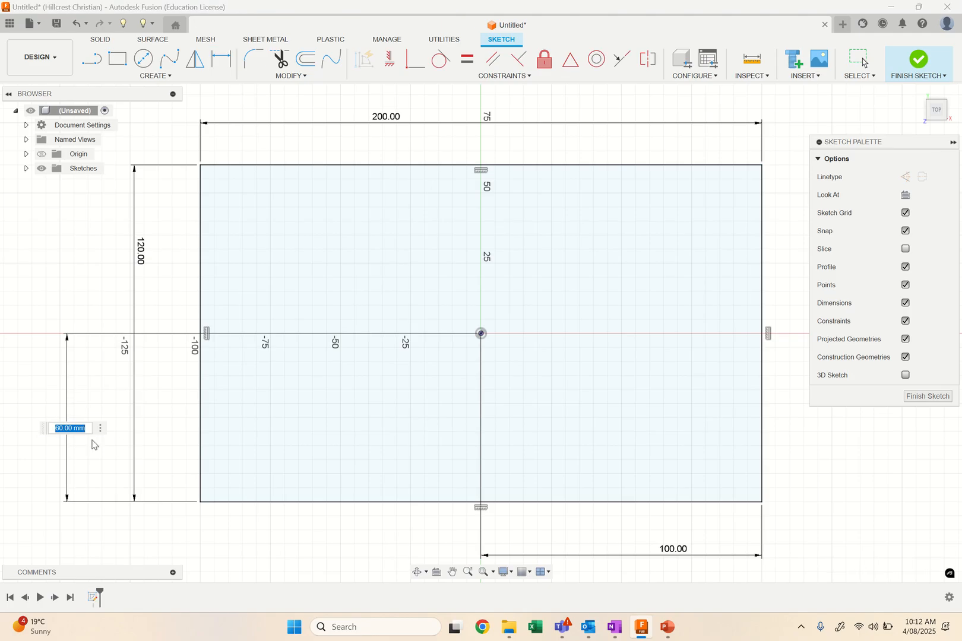
{"action": "key", "text": "Return"}
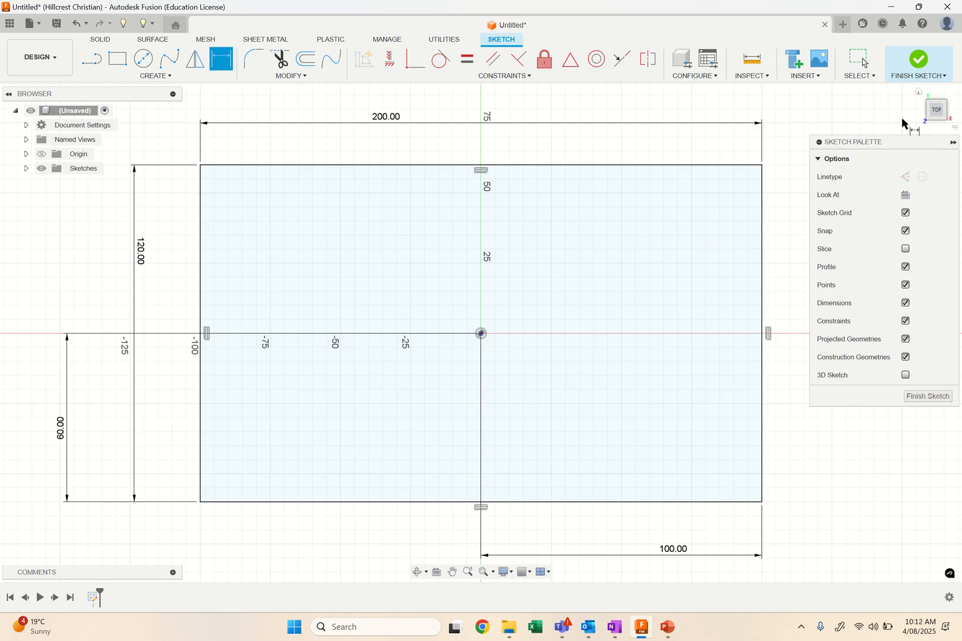
{"action": "left_click", "coordinate": [918, 67]}
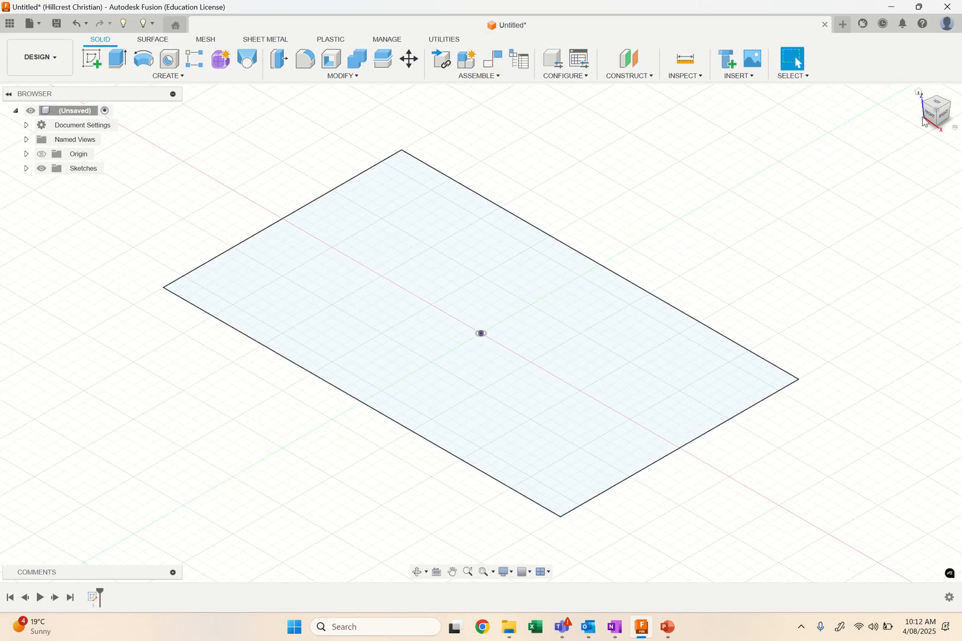
Extrude the rectangle profile 50 mm as a new body.
{"action": "left_click", "coordinate": [117, 59]}
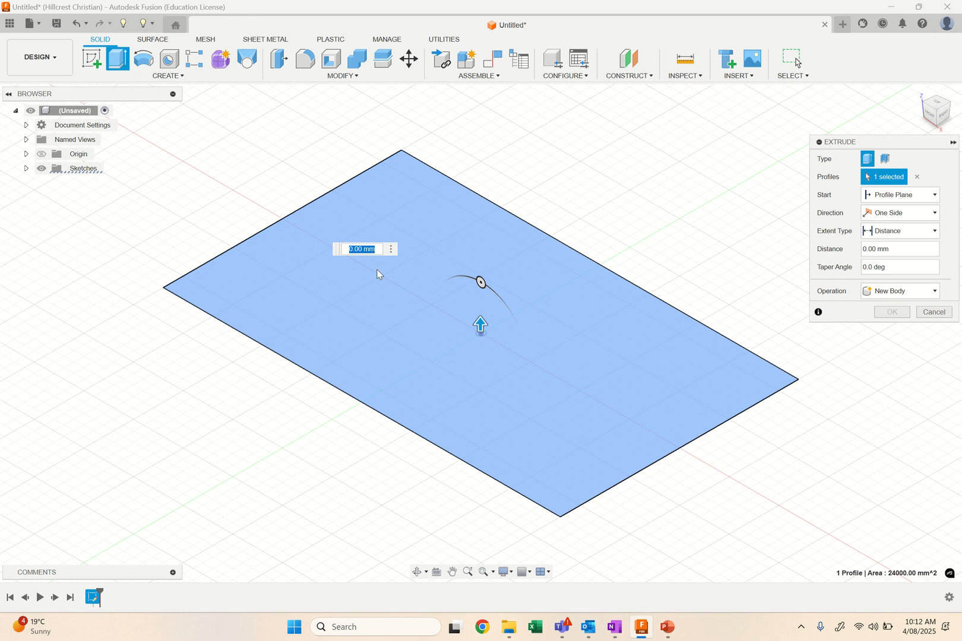
{"action": "type", "text": "50"}
{"action": "key", "text": "Return"}
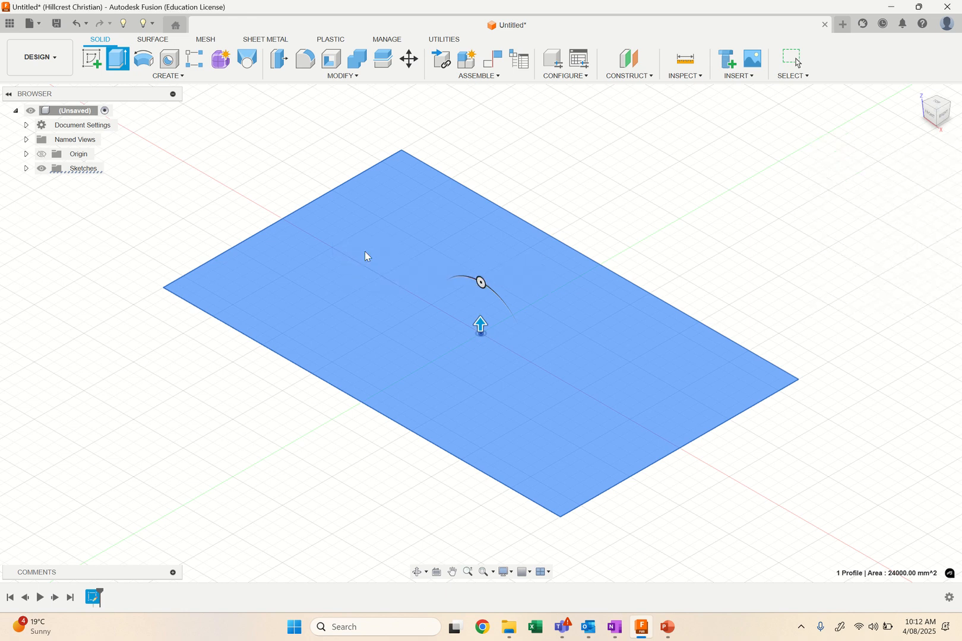
{"action": "scroll", "coordinate": [366, 298], "scroll_direction": "down", "scroll_amount": 4}
{"action": "middle_click_drag", "start_coordinate": [357, 303], "coordinate": [349, 345]}
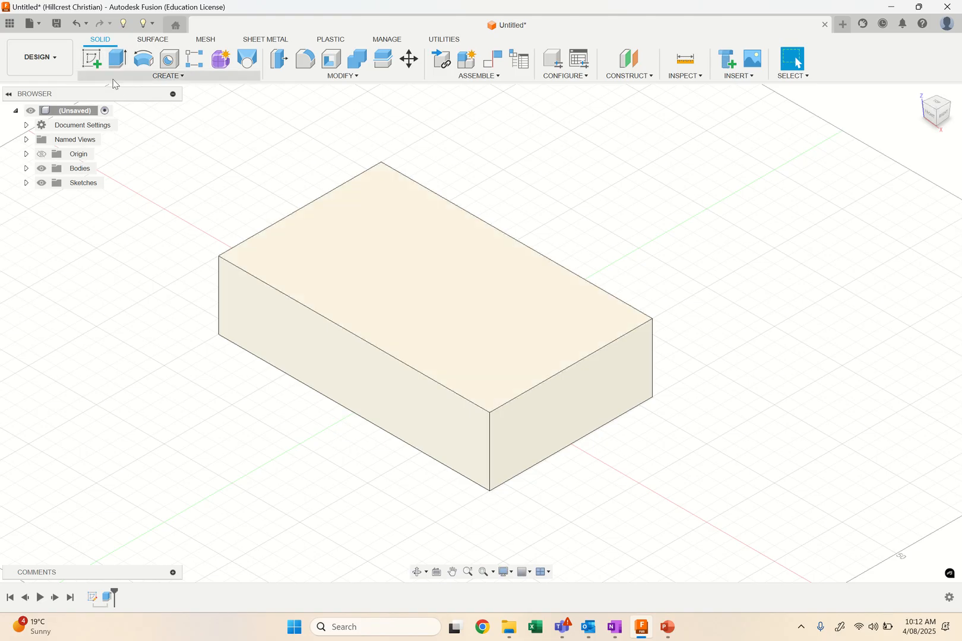
Sketch a 3-point arc on the block's top face between the two left corners, bulging about 20 mm inward.
{"action": "left_click", "coordinate": [91, 58]}
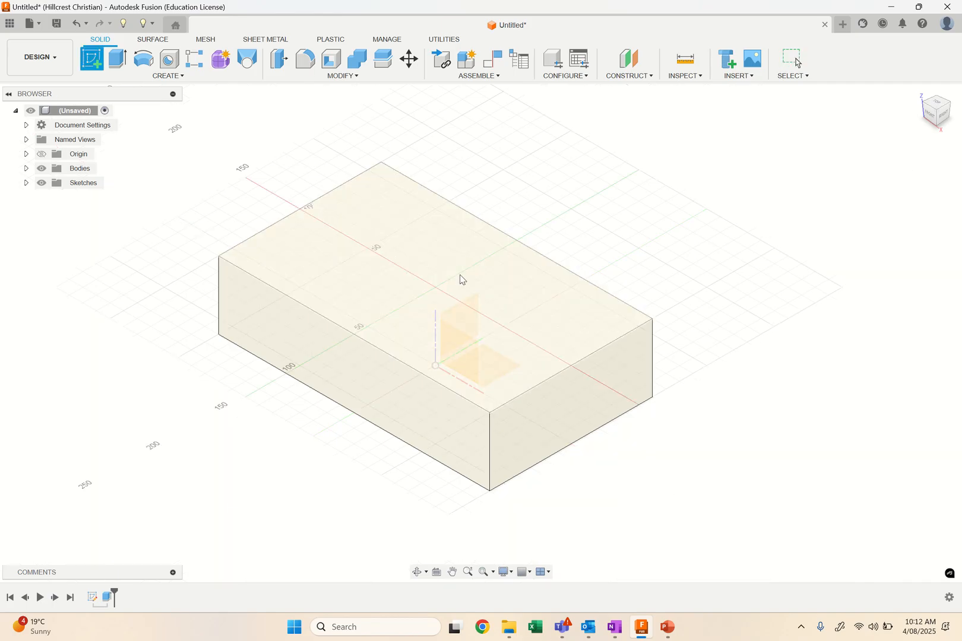
{"action": "left_click", "coordinate": [461, 279]}
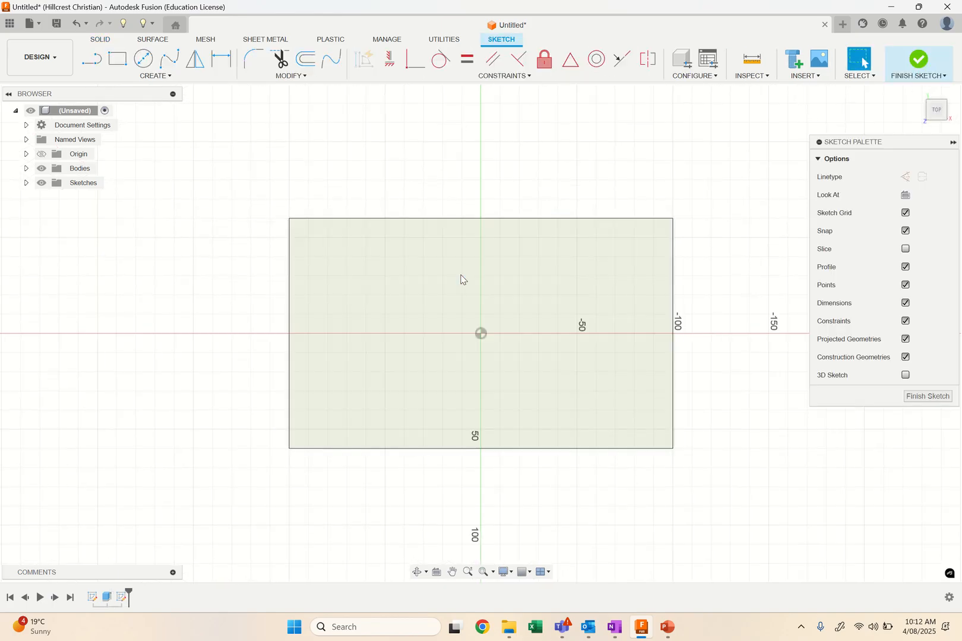
{"action": "left_click", "coordinate": [147, 76]}
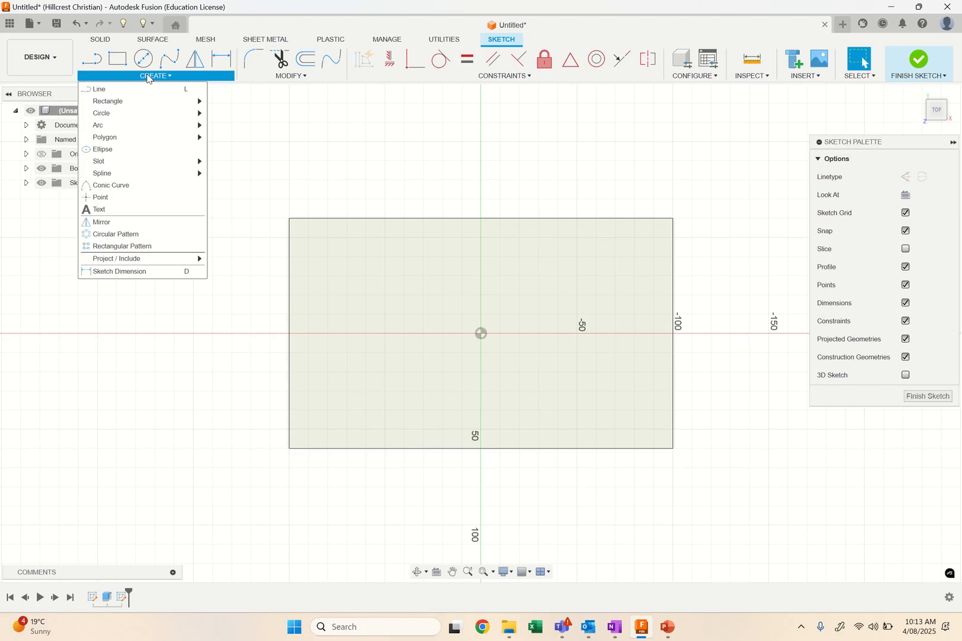
{"action": "mouse_move", "coordinate": [144, 125]}
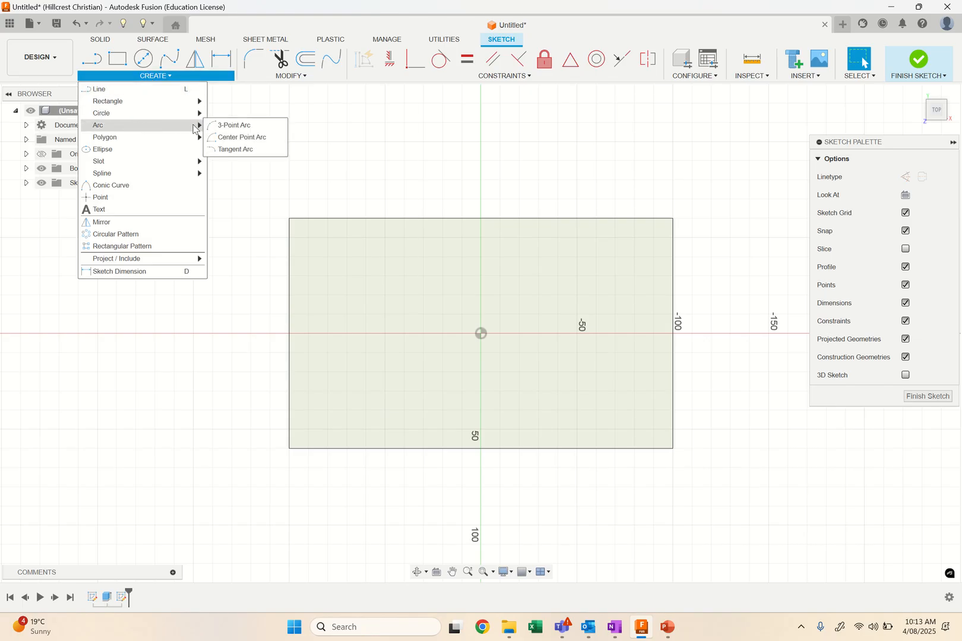
{"action": "left_click", "coordinate": [232, 126]}
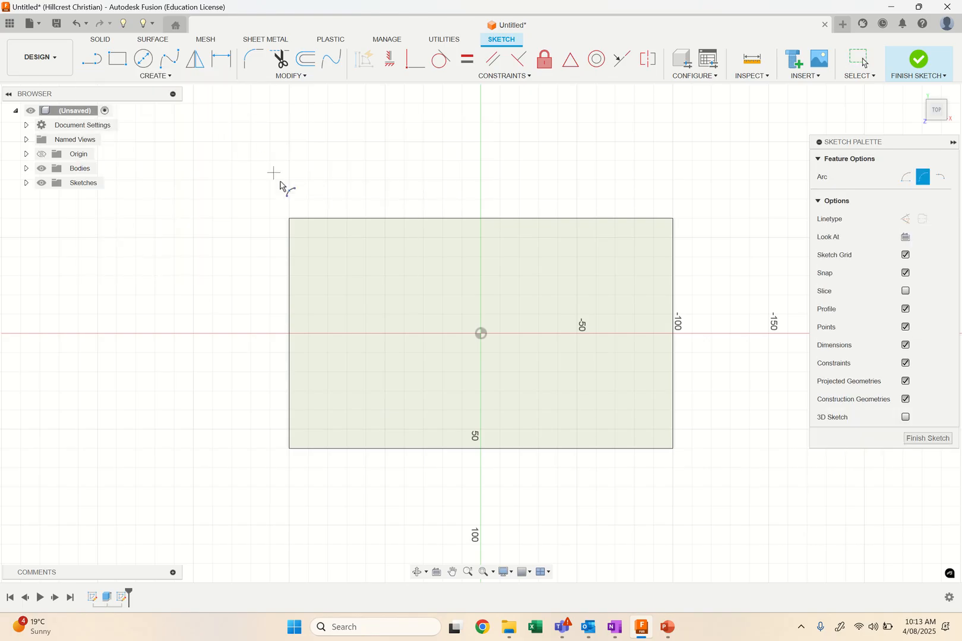
{"action": "left_click", "coordinate": [289, 220]}
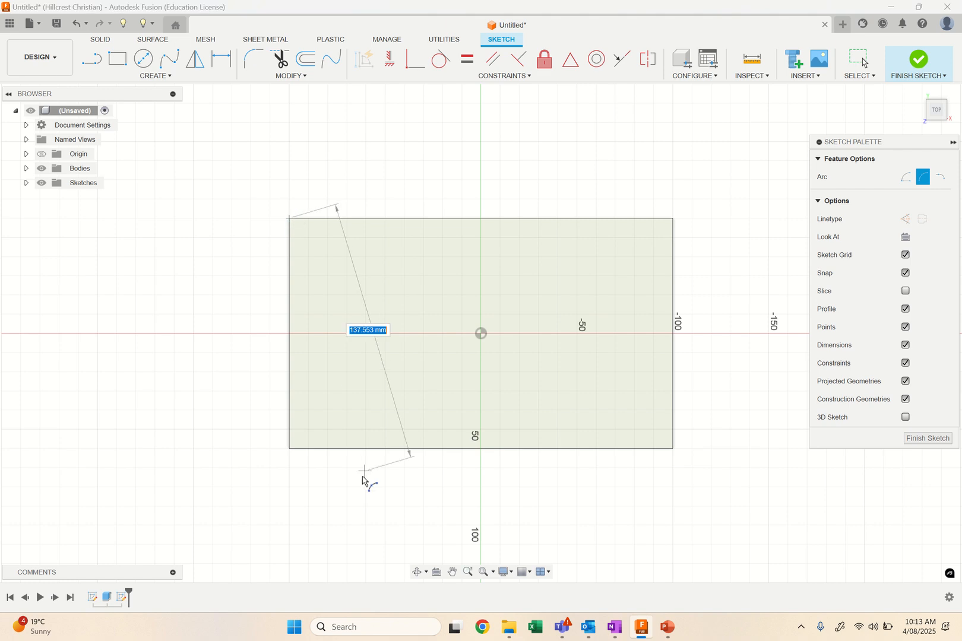
{"action": "left_click", "coordinate": [289, 449]}
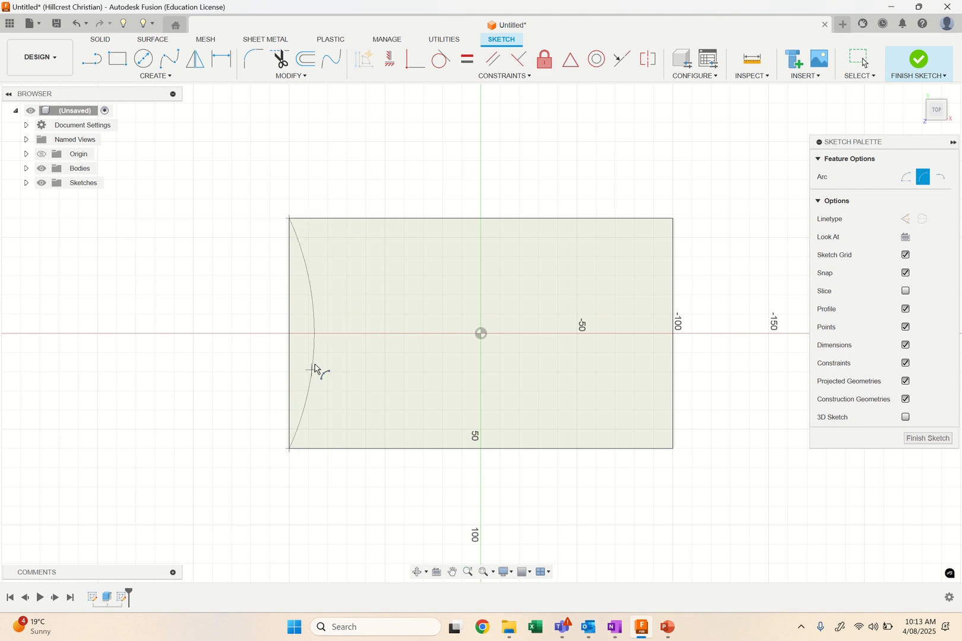
{"action": "left_click", "coordinate": [328, 334]}
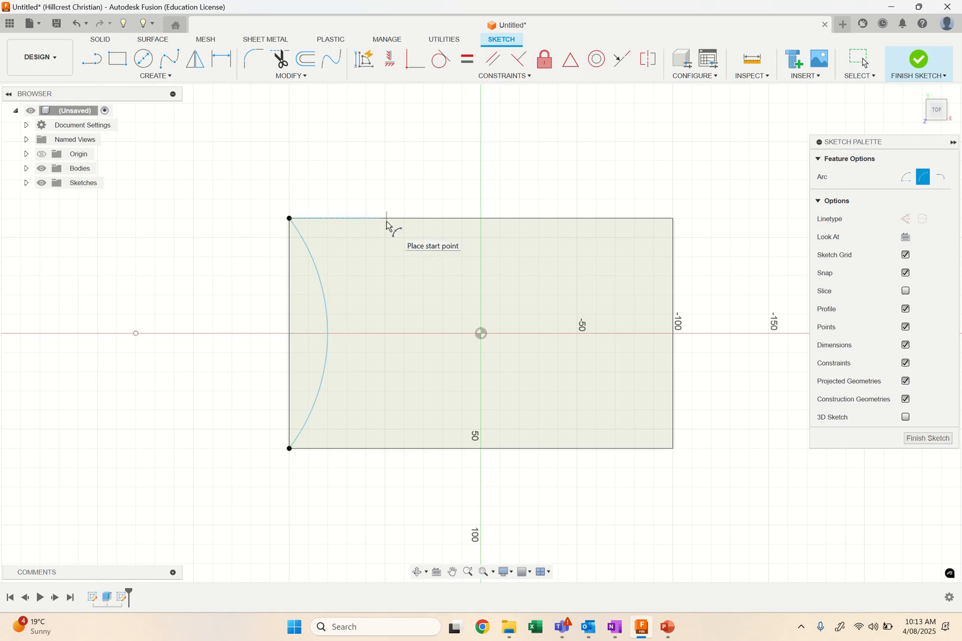
Draw a four-point spline dipping about 35 mm into the face, with both ends on the upper long edge about 100 mm apart.
{"action": "left_click", "coordinate": [170, 58]}
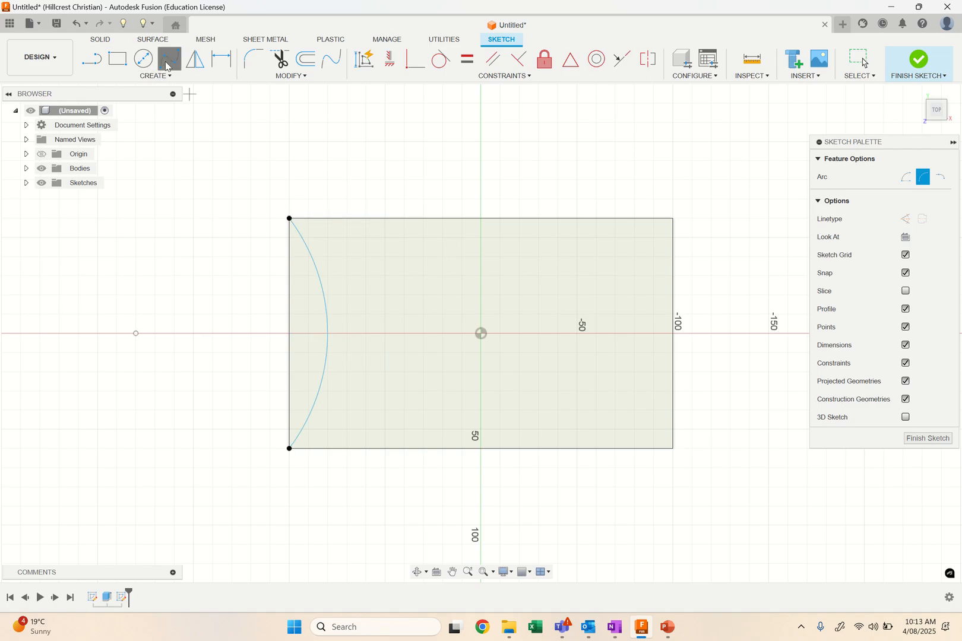
{"action": "left_click", "coordinate": [386, 218]}
{"action": "left_click", "coordinate": [394, 271]}
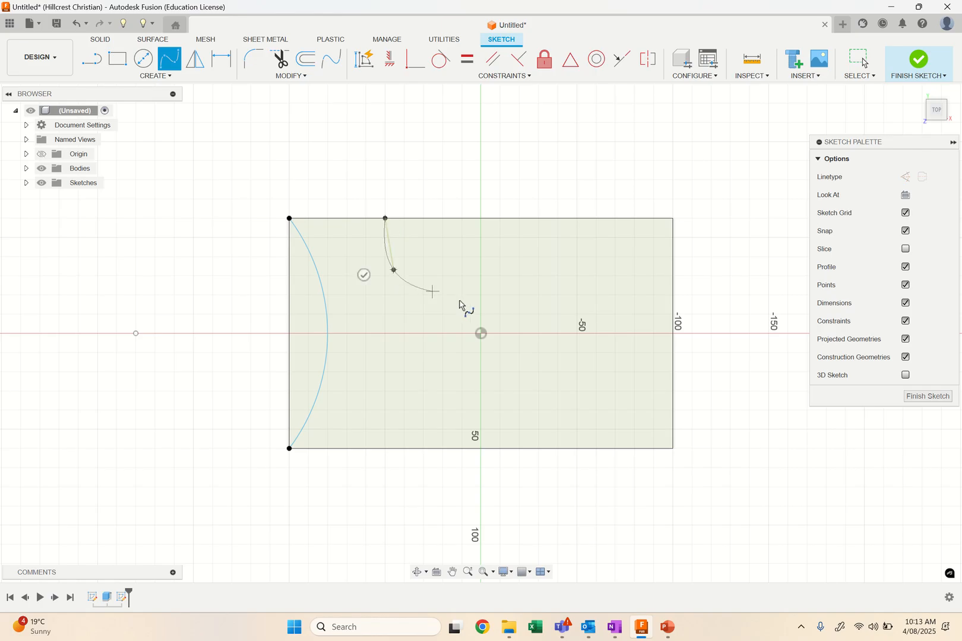
{"action": "left_click", "coordinate": [512, 279]}
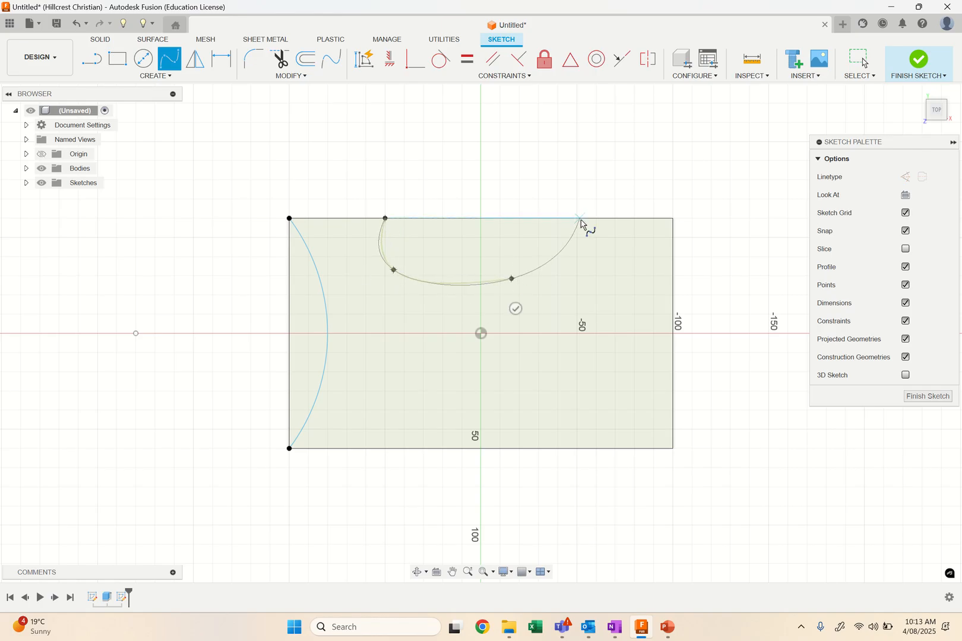
{"action": "left_click", "coordinate": [578, 219]}
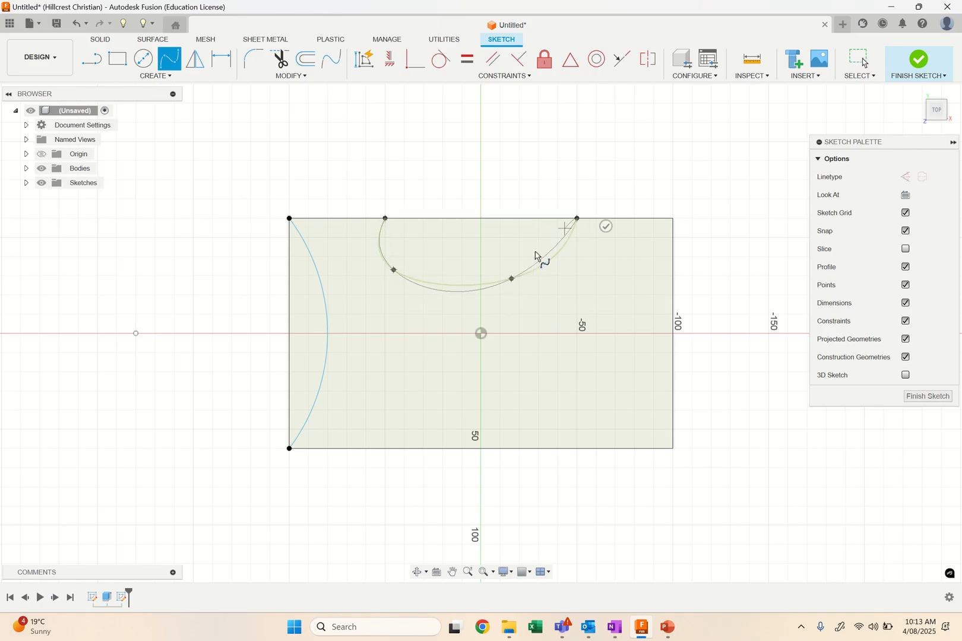
{"action": "left_click", "coordinate": [606, 226]}
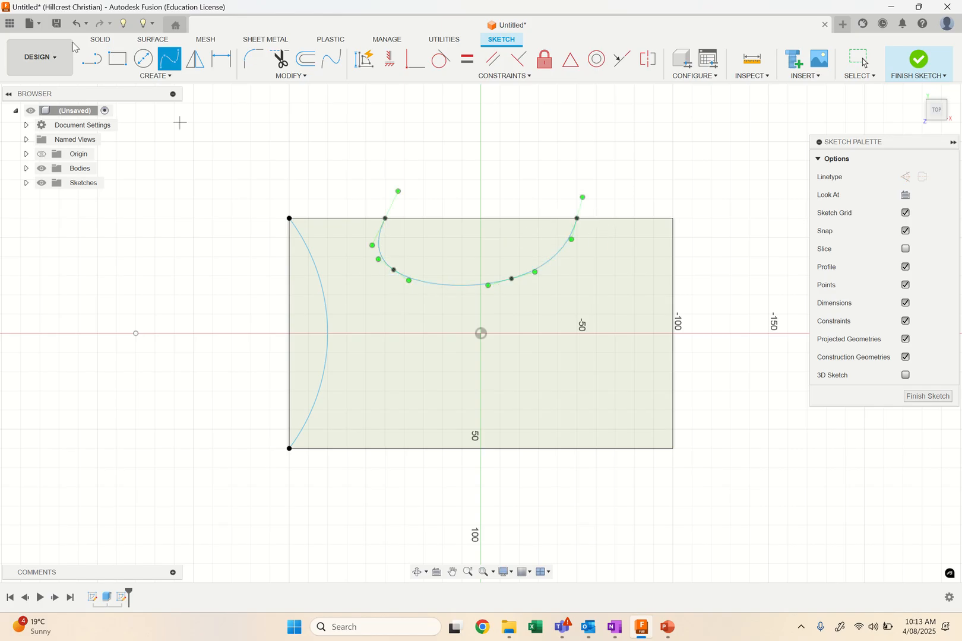
Reshape the spline by moving its two inner points to about 24 mm and 21 mm below the upper long edge.
{"action": "left_click", "coordinate": [859, 60]}
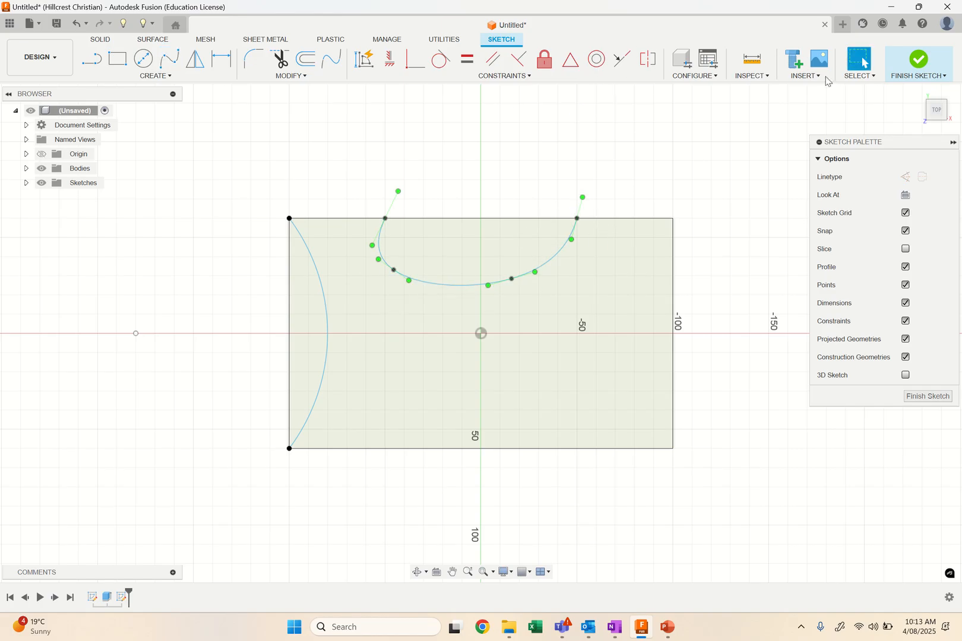
{"action": "left_click_drag", "start_coordinate": [394, 270], "coordinate": [423, 264]}
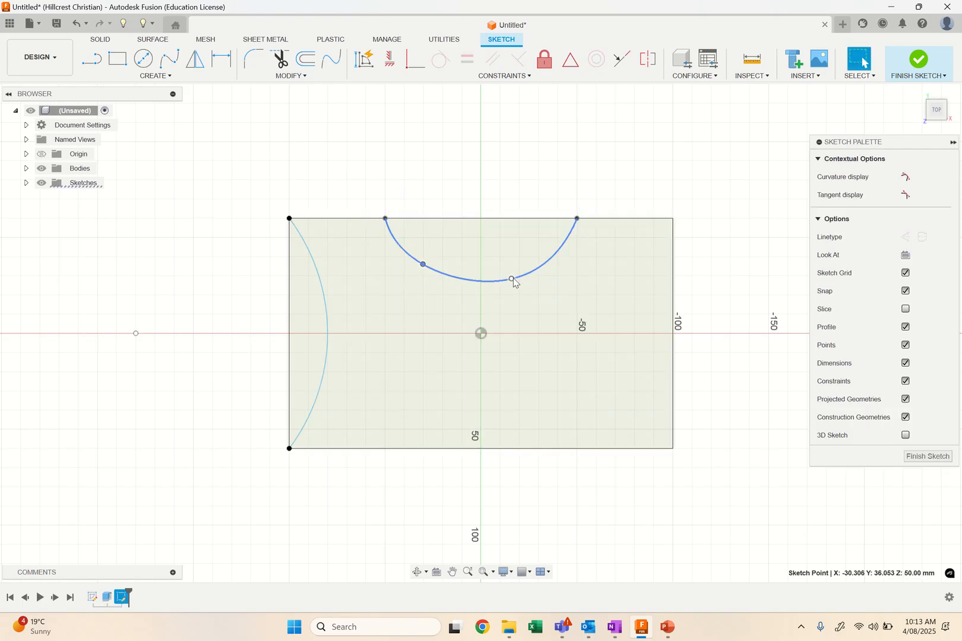
{"action": "mouse_move", "coordinate": [511, 279]}
{"action": "left_mouse_down"}
{"action": "mouse_move", "coordinate": [501, 259]}
{"action": "mouse_move", "coordinate": [510, 261]}
{"action": "left_mouse_up"}
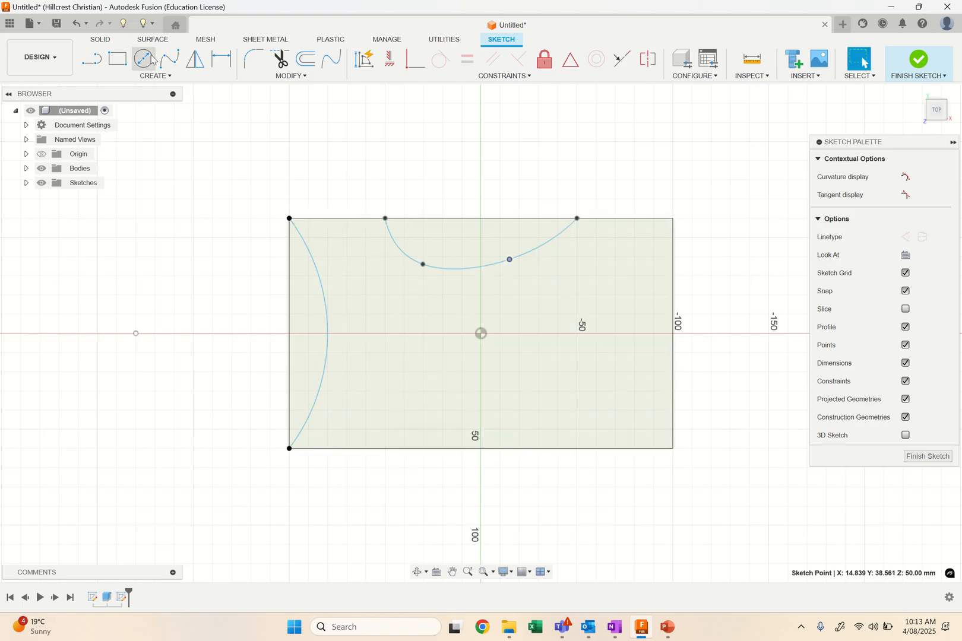
Draw a slanted line from the right edge's midpoint to the upper edge, ending about 30 mm from the corner.
{"action": "left_click", "coordinate": [102, 61]}
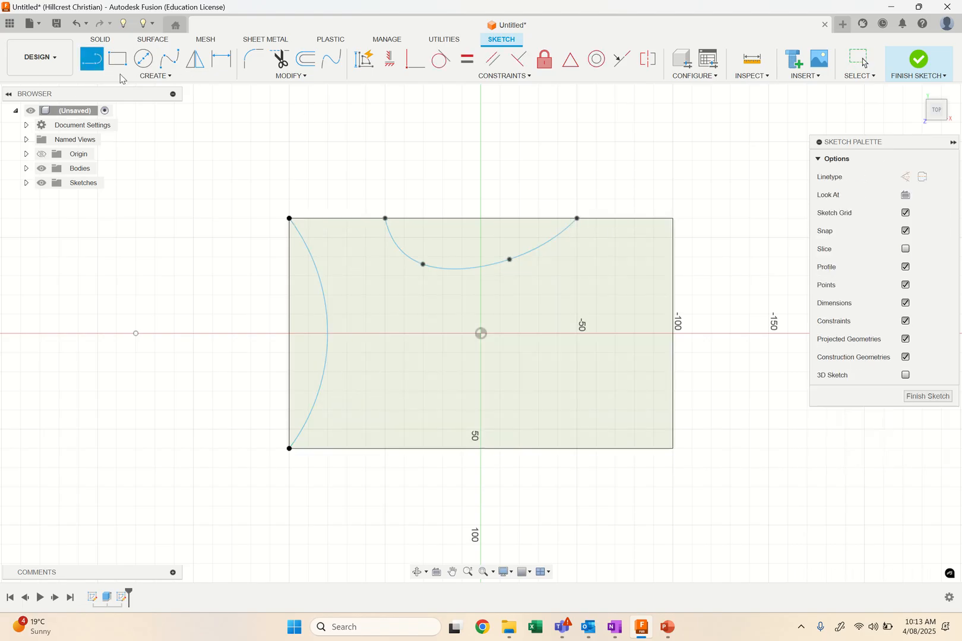
{"action": "left_click", "coordinate": [675, 334]}
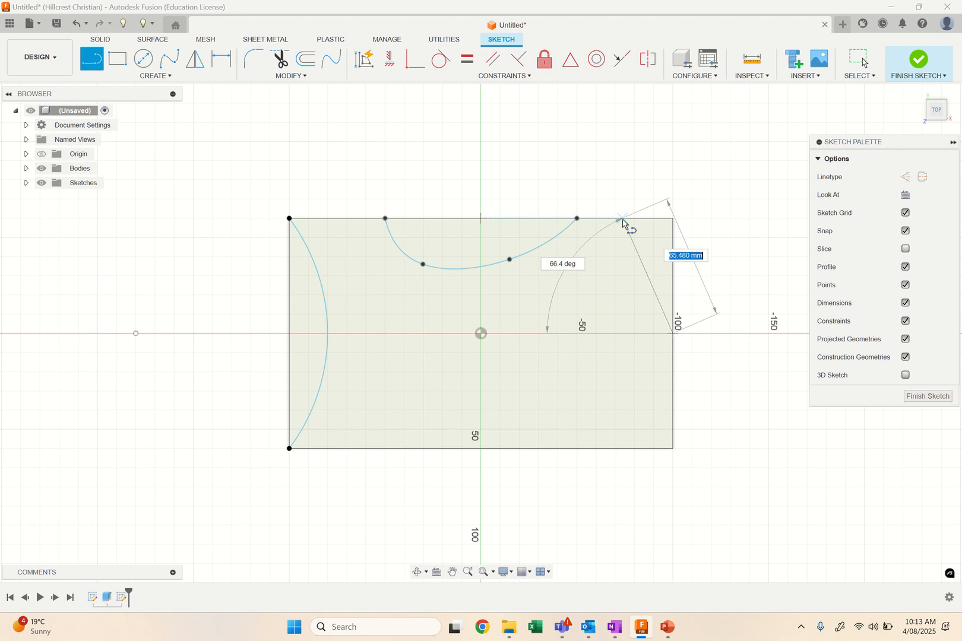
{"action": "double_click", "coordinate": [619, 220]}
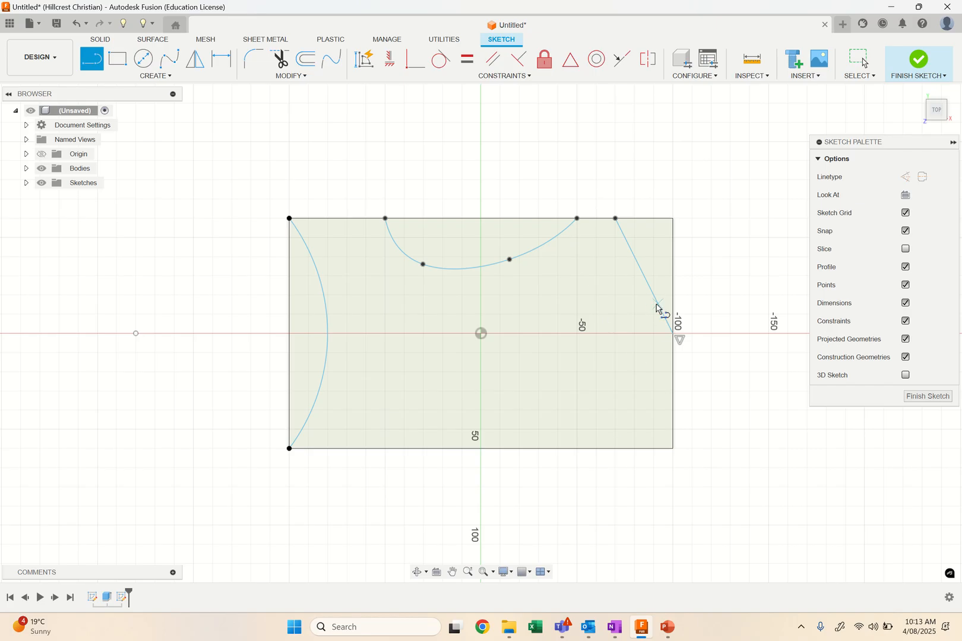
Draw a horizontal line about 44 mm long from the origin toward the right edge.
{"action": "left_click", "coordinate": [481, 334]}
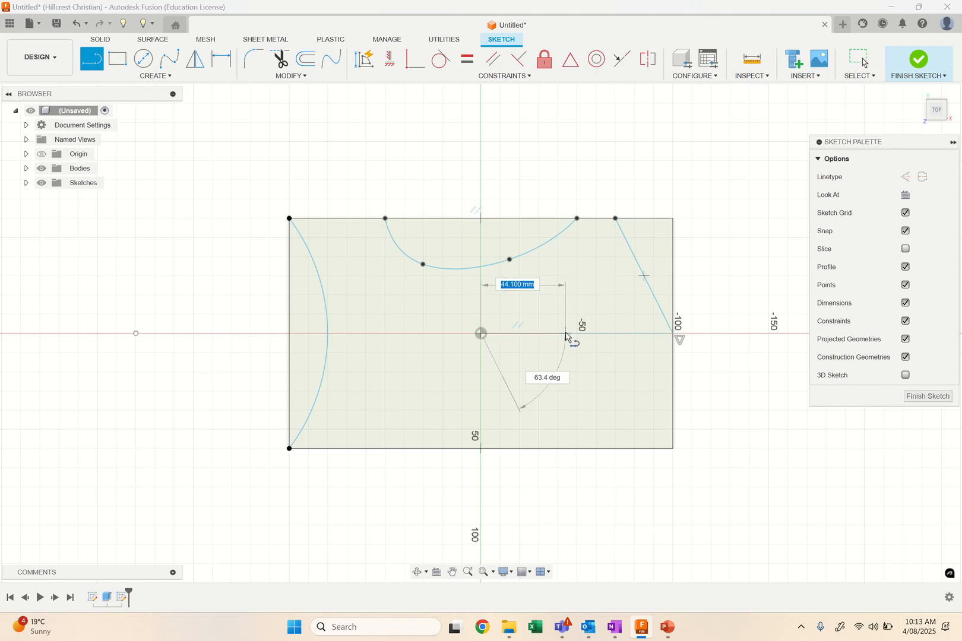
{"action": "left_click", "coordinate": [566, 334]}
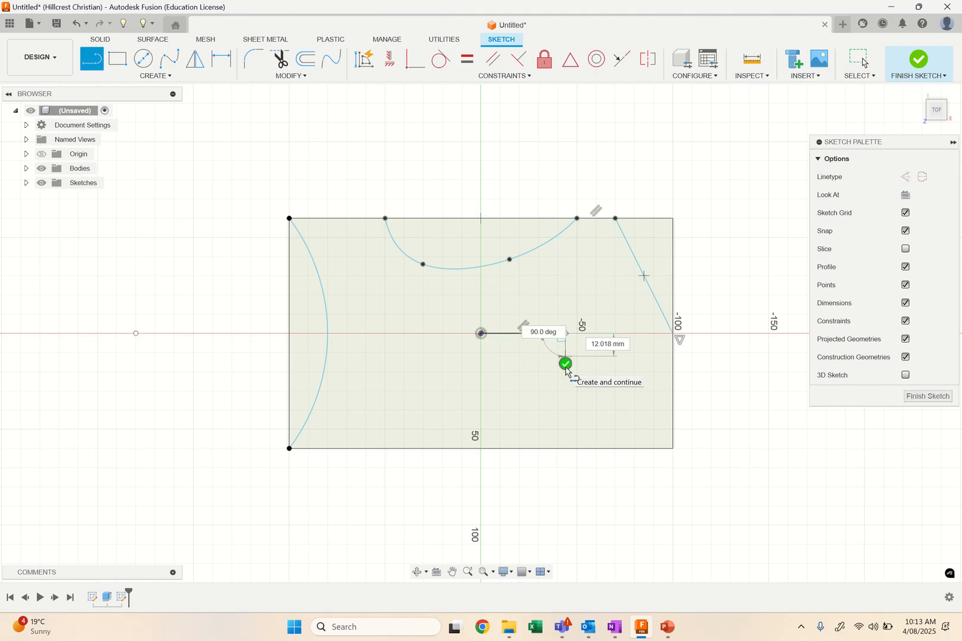
{"action": "left_click", "coordinate": [566, 364]}
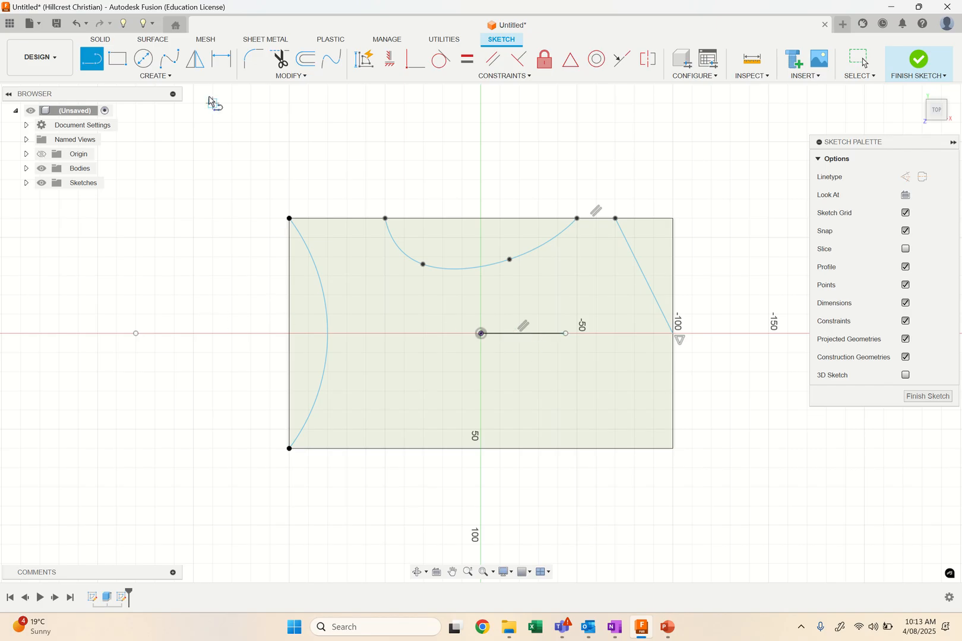
Mirror the spline and the slanted line about the horizontal centre line, and finish the sketch.
{"action": "left_click", "coordinate": [195, 65]}
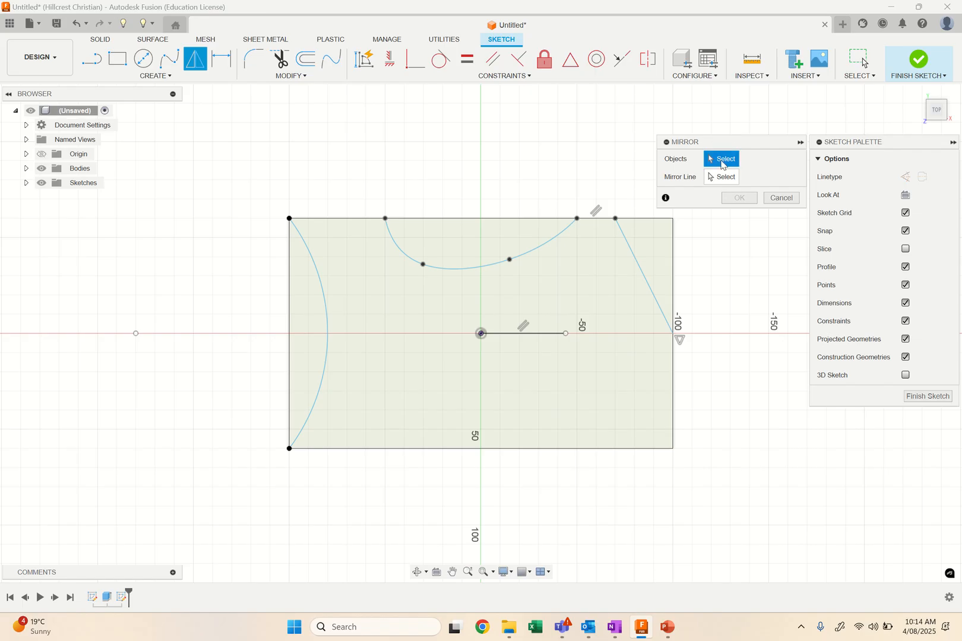
{"action": "left_click", "coordinate": [549, 244]}
{"action": "left_click", "coordinate": [639, 267]}
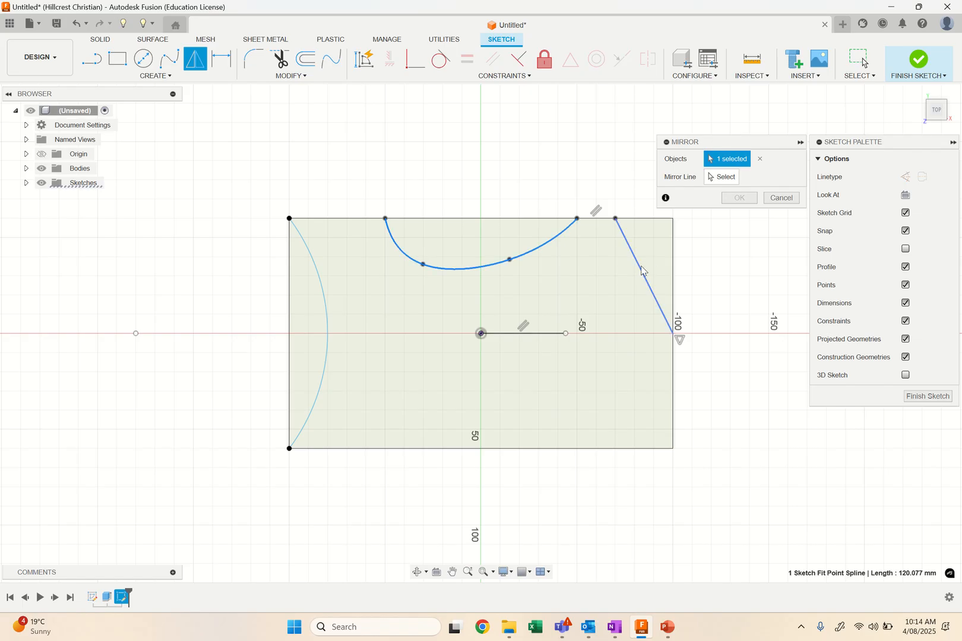
{"action": "left_click", "coordinate": [722, 177]}
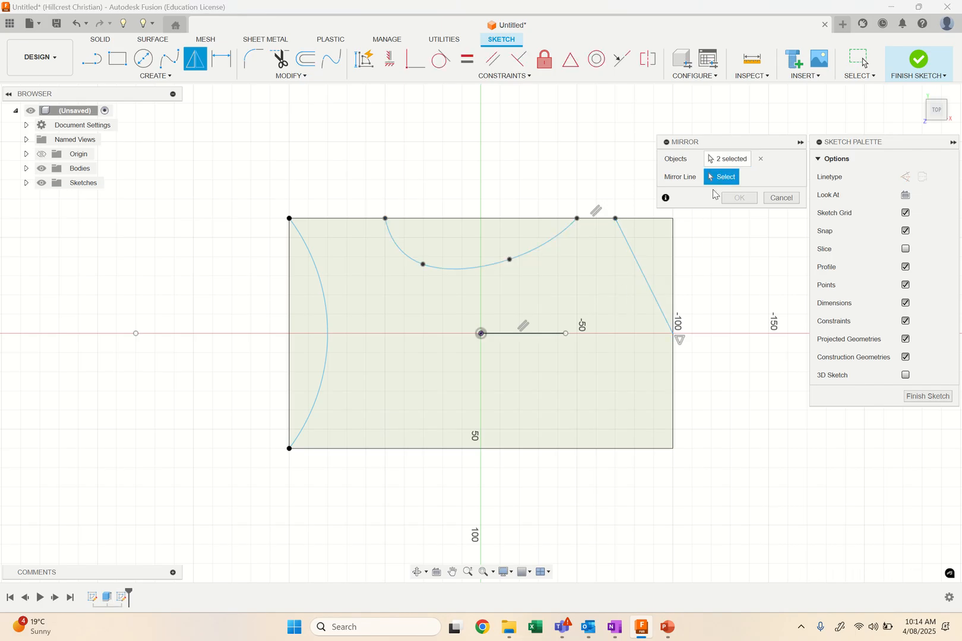
{"action": "left_click", "coordinate": [540, 334]}
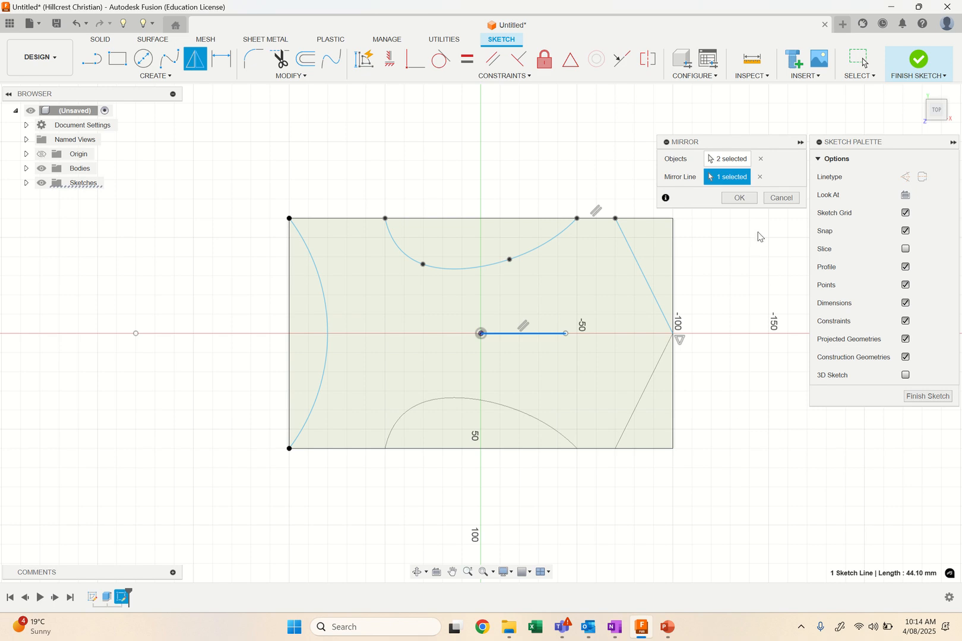
{"action": "left_click", "coordinate": [740, 198]}
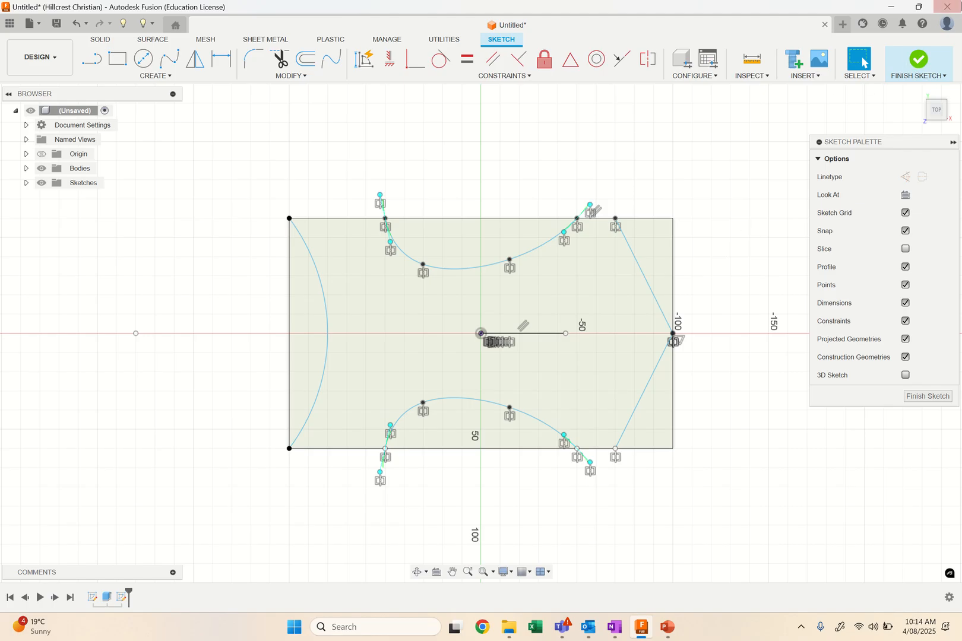
{"action": "left_click", "coordinate": [919, 59]}
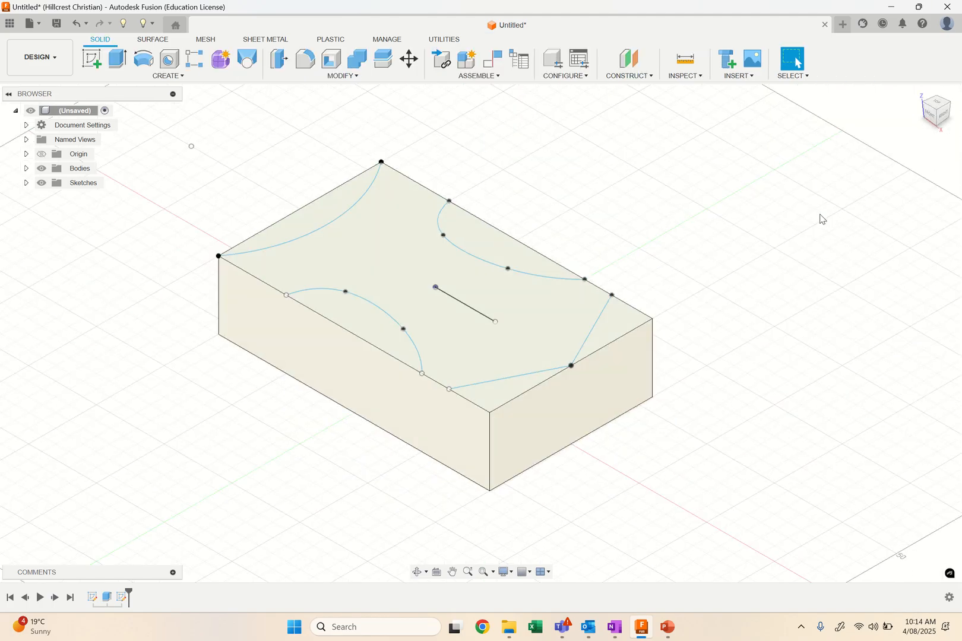
Extrude the arc, two spline and two corner triangle profiles -60 mm as a cut through the block.
{"action": "left_click", "coordinate": [117, 64]}
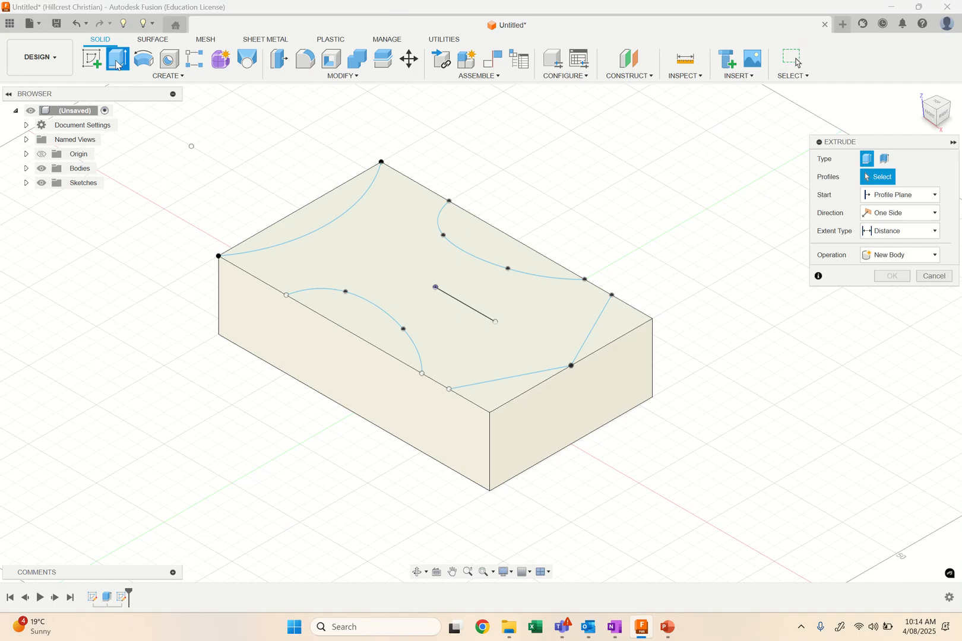
{"action": "left_click", "coordinate": [320, 211]}
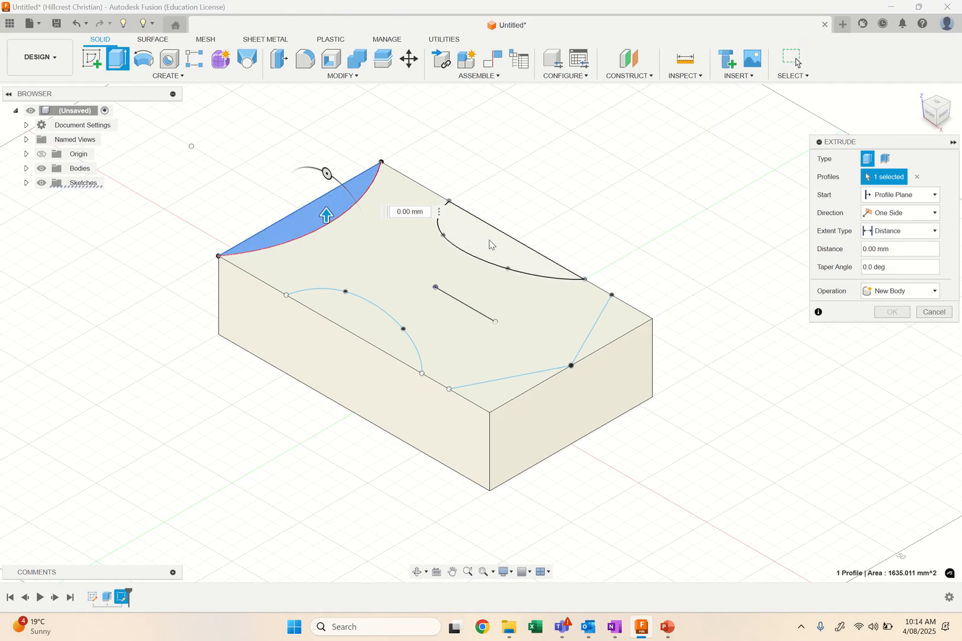
{"action": "left_click", "coordinate": [489, 243]}
{"action": "left_click", "coordinate": [390, 347]}
{"action": "left_click", "coordinate": [517, 389]}
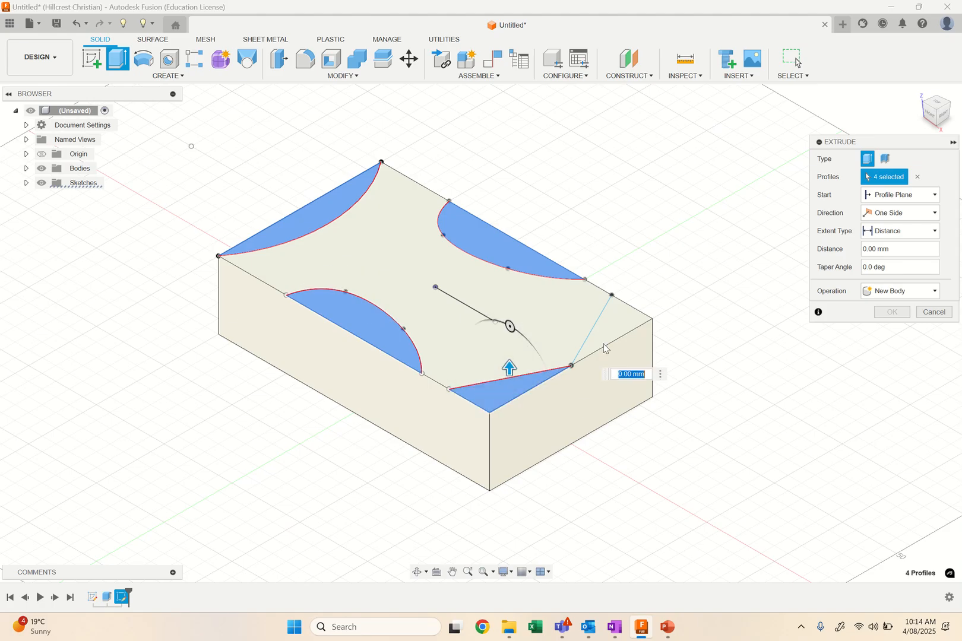
{"action": "left_click", "coordinate": [605, 348]}
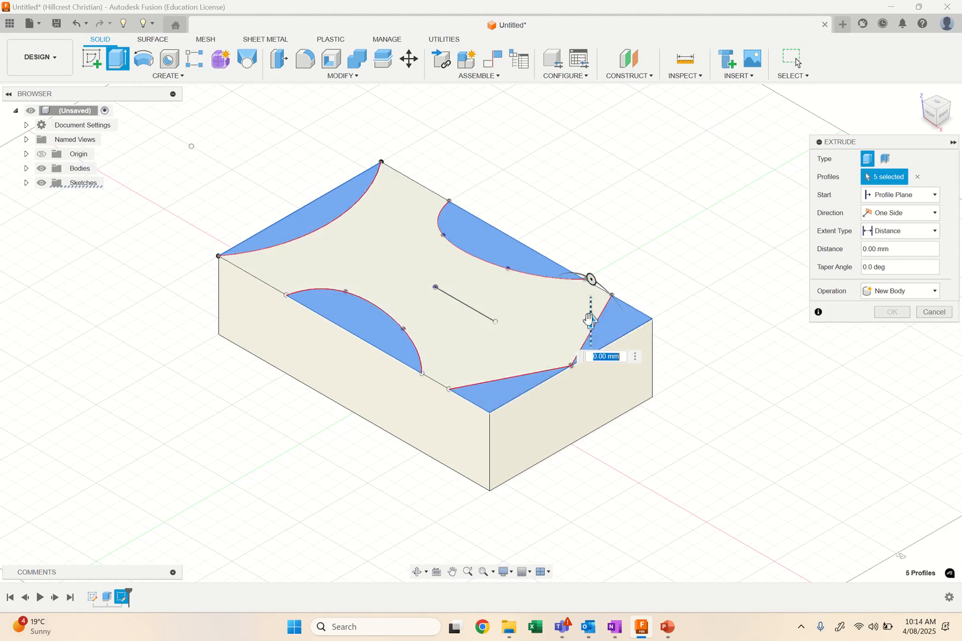
{"action": "left_click_drag", "start_coordinate": [590, 321], "coordinate": [592, 429]}
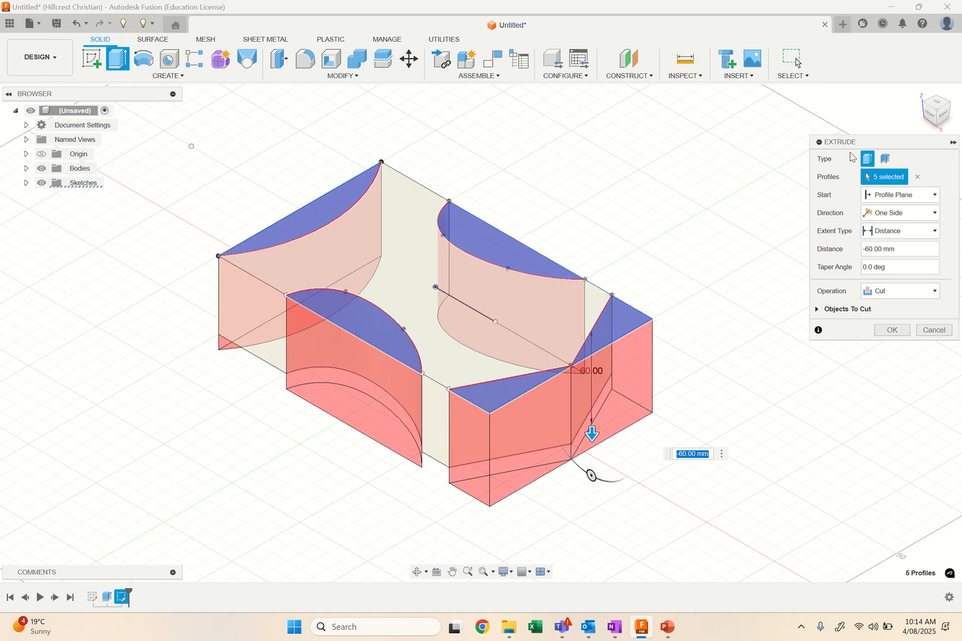
{"action": "left_click", "coordinate": [891, 331]}
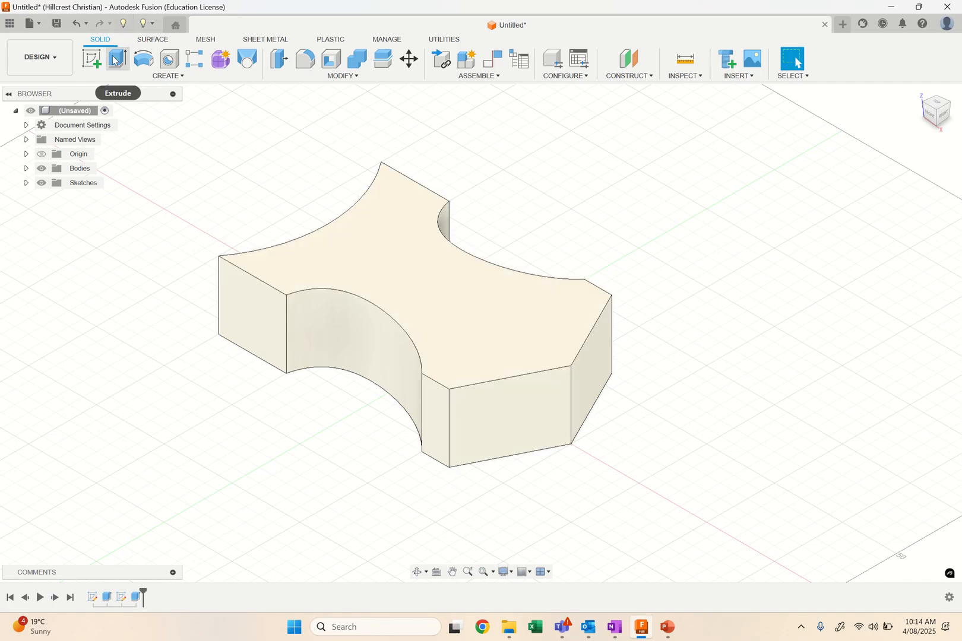
On the flat front face, sketch a horizontal line about 68 mm long from the left edge, and a vertical line up to the top edge.
{"action": "left_click", "coordinate": [93, 61]}
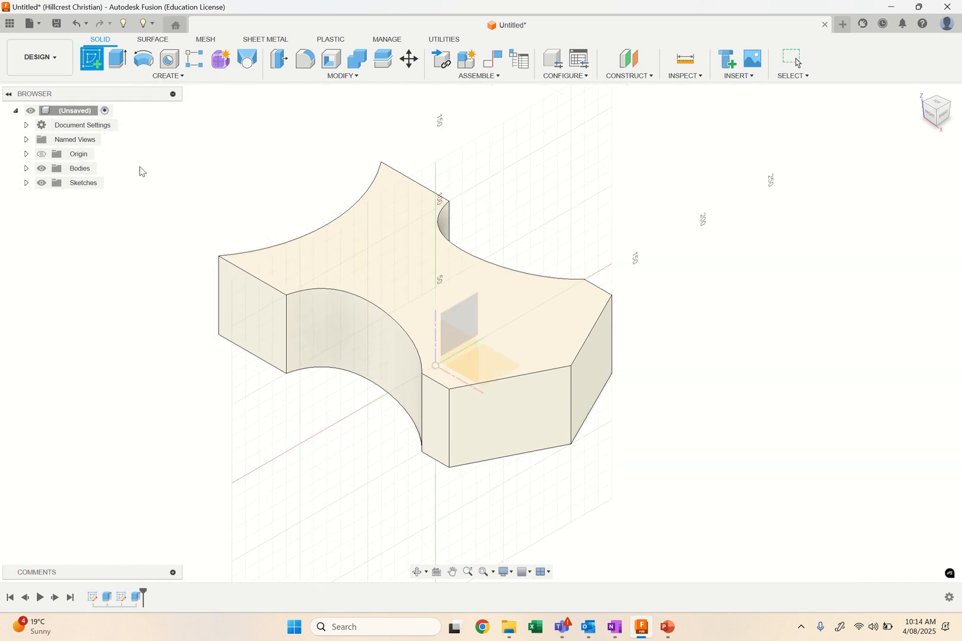
{"action": "left_click", "coordinate": [247, 304]}
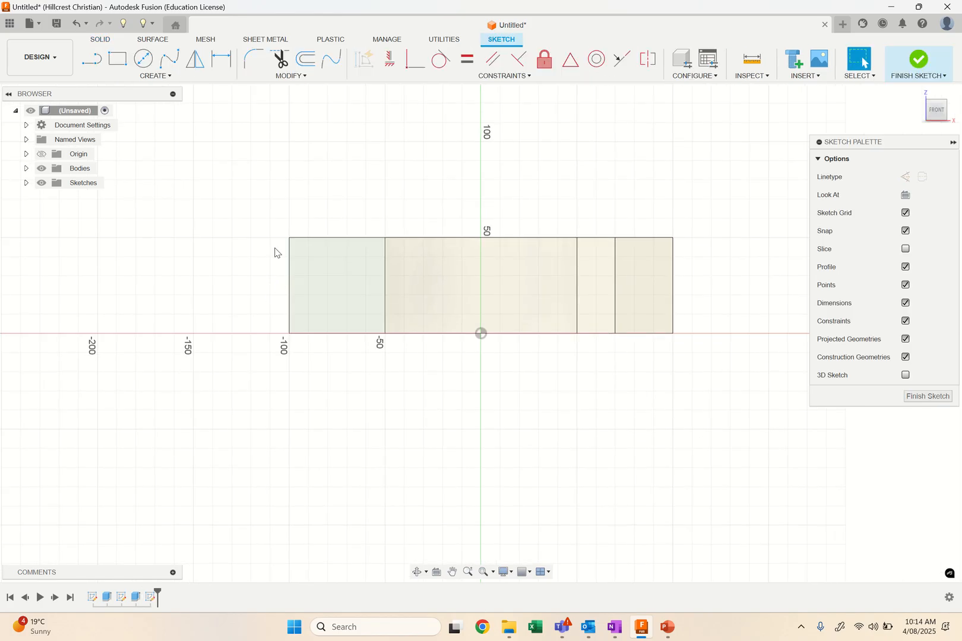
{"action": "left_click", "coordinate": [93, 60]}
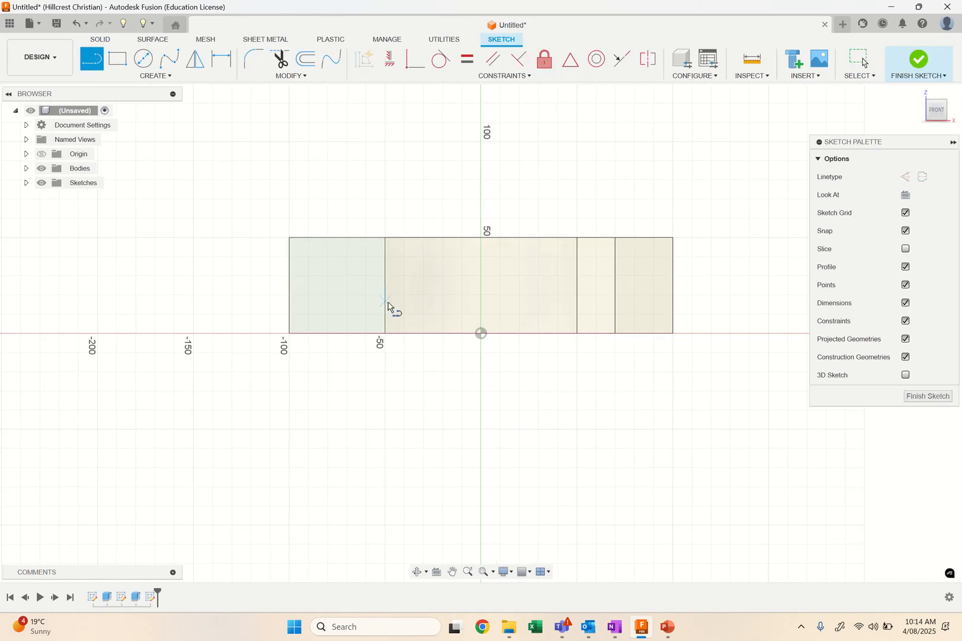
{"action": "left_click", "coordinate": [289, 280]}
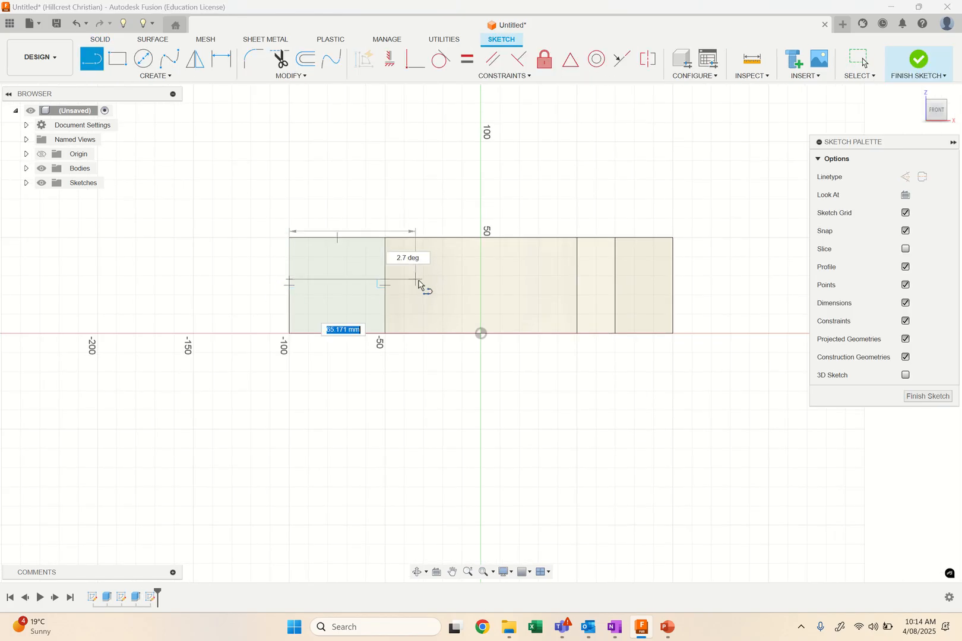
{"action": "left_click", "coordinate": [419, 279]}
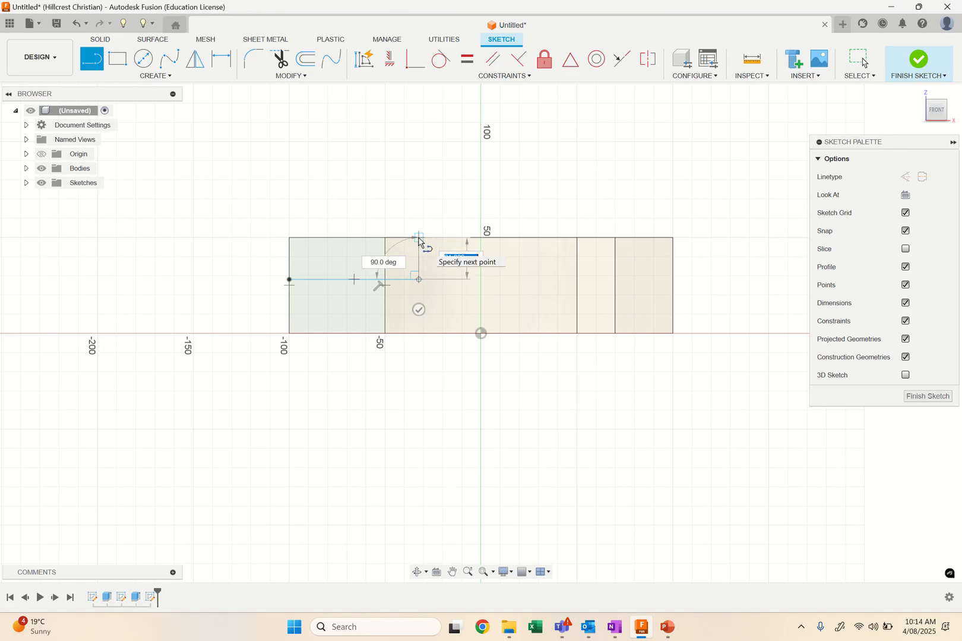
{"action": "left_click", "coordinate": [419, 238]}
Draw a four-point spline from the vertical line's upper end, through a point on the top edge, down to the block's lower right corner.
{"action": "left_click", "coordinate": [170, 60]}
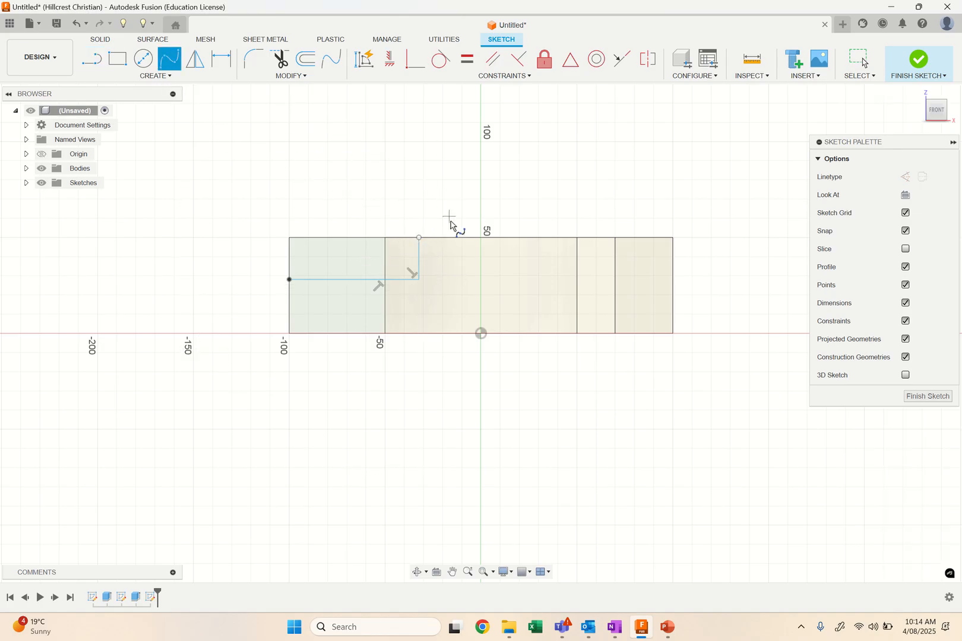
{"action": "left_click", "coordinate": [419, 238]}
{"action": "left_click", "coordinate": [518, 239]}
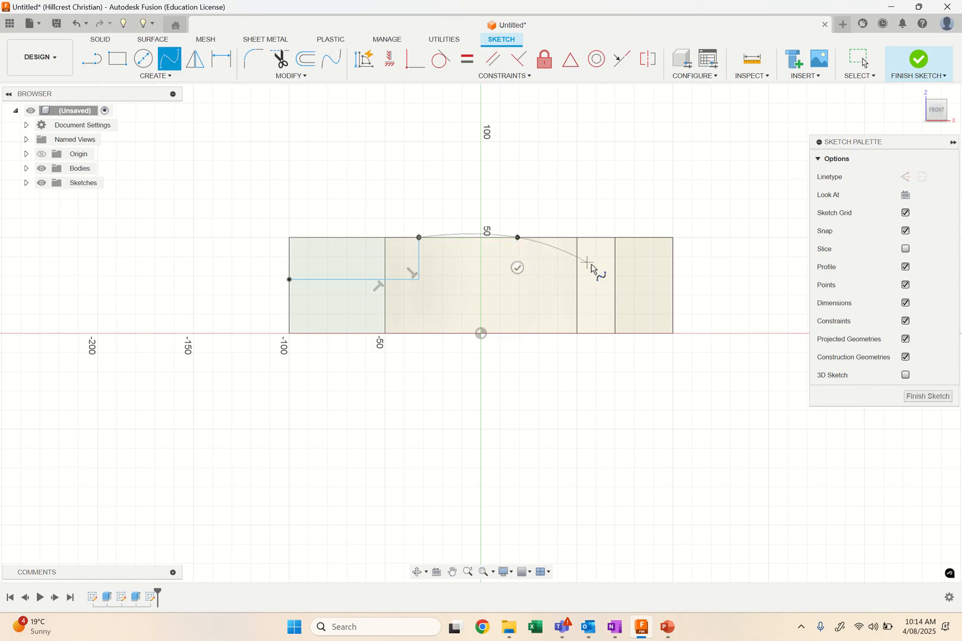
{"action": "left_click", "coordinate": [623, 286]}
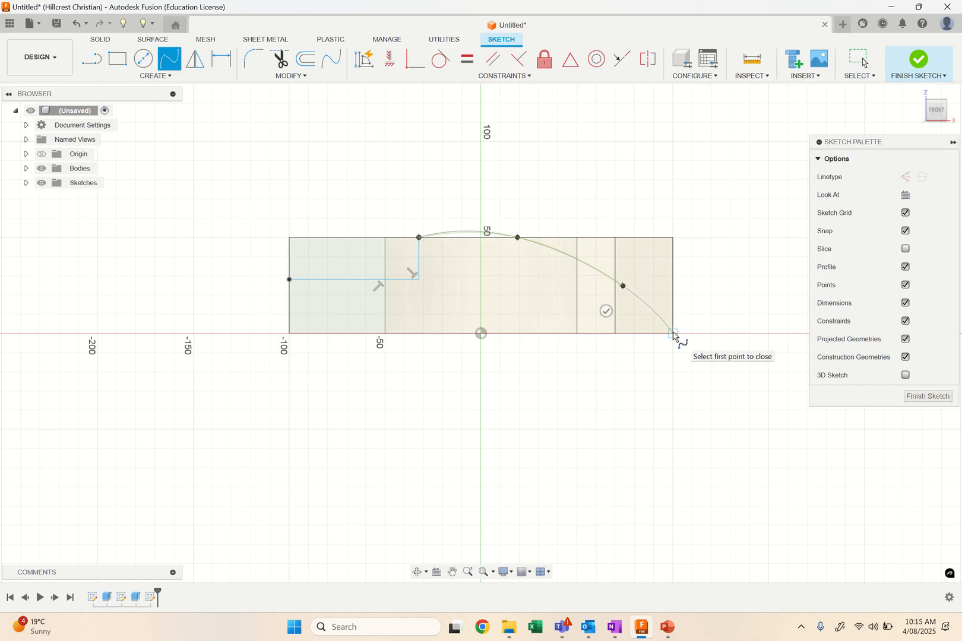
{"action": "left_click", "coordinate": [673, 334]}
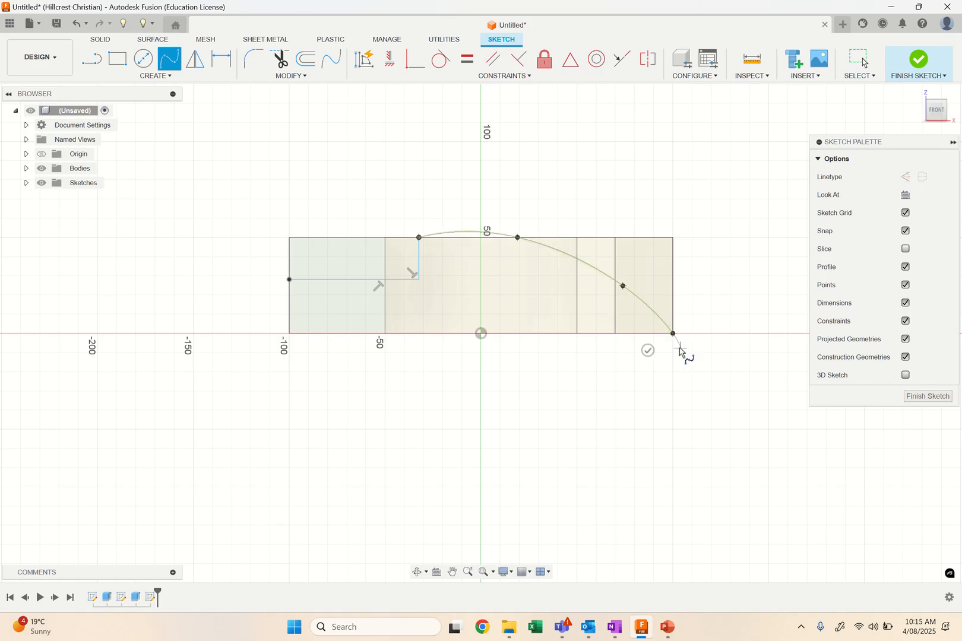
{"action": "left_click", "coordinate": [650, 351]}
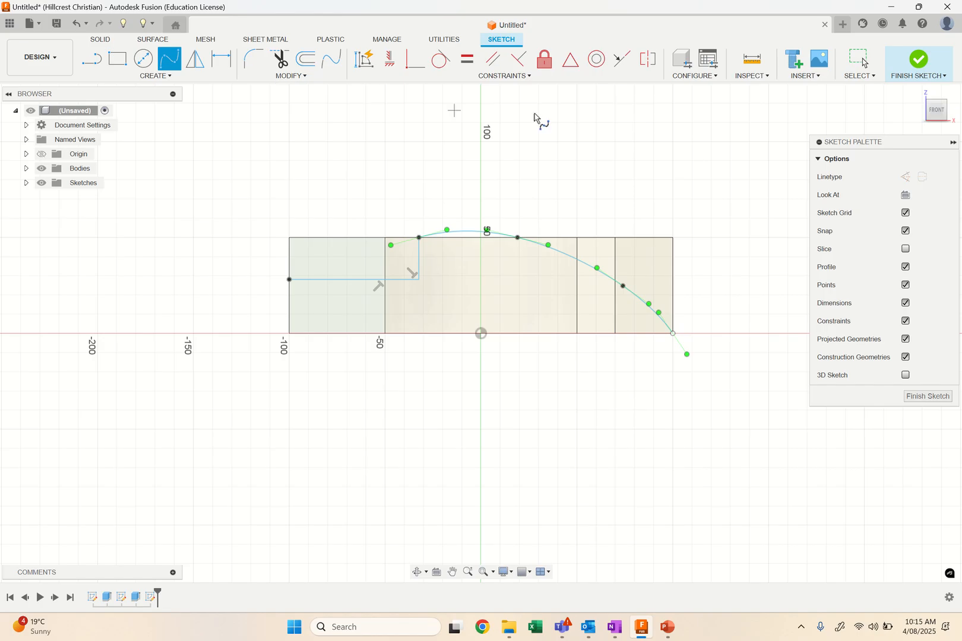
Move the spline's second point to about 6 mm below the top edge and adjust its tangent handle to steepen the curve there.
{"action": "left_click", "coordinate": [861, 60]}
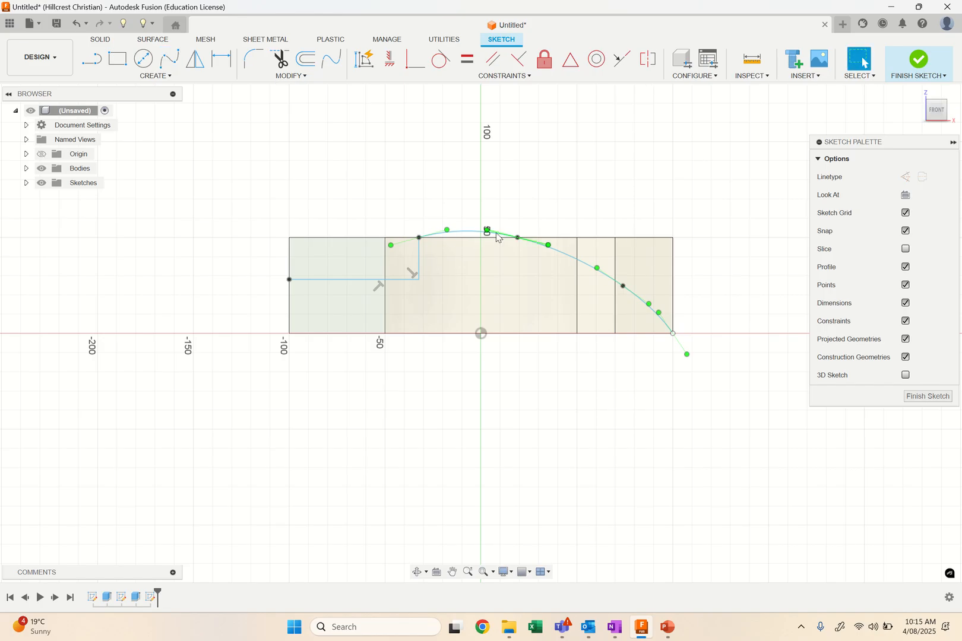
{"action": "left_click_drag", "start_coordinate": [517, 238], "coordinate": [524, 253]}
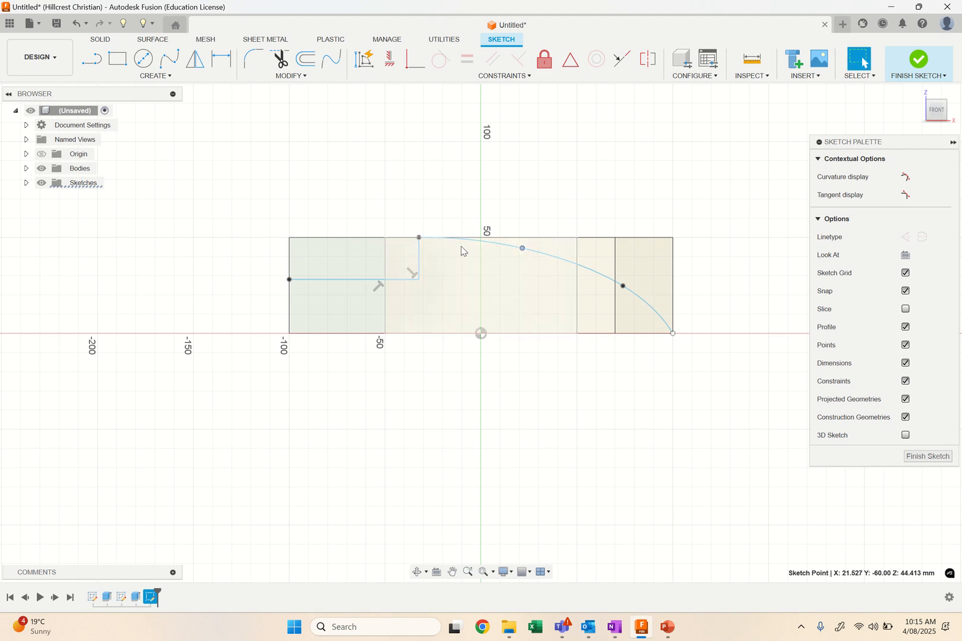
{"action": "left_click", "coordinate": [476, 242]}
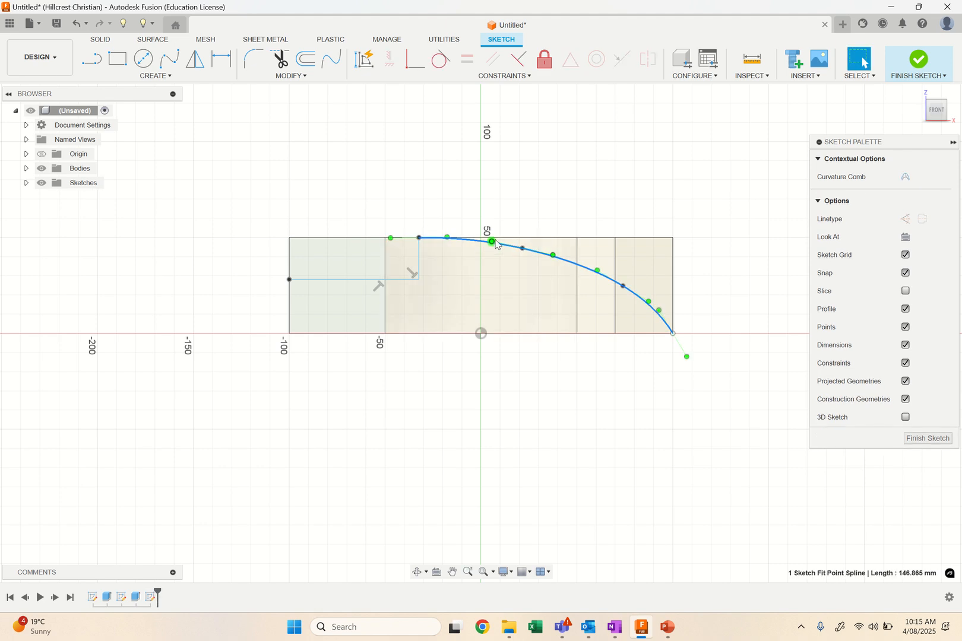
{"action": "left_click_drag", "start_coordinate": [496, 244], "coordinate": [504, 244]}
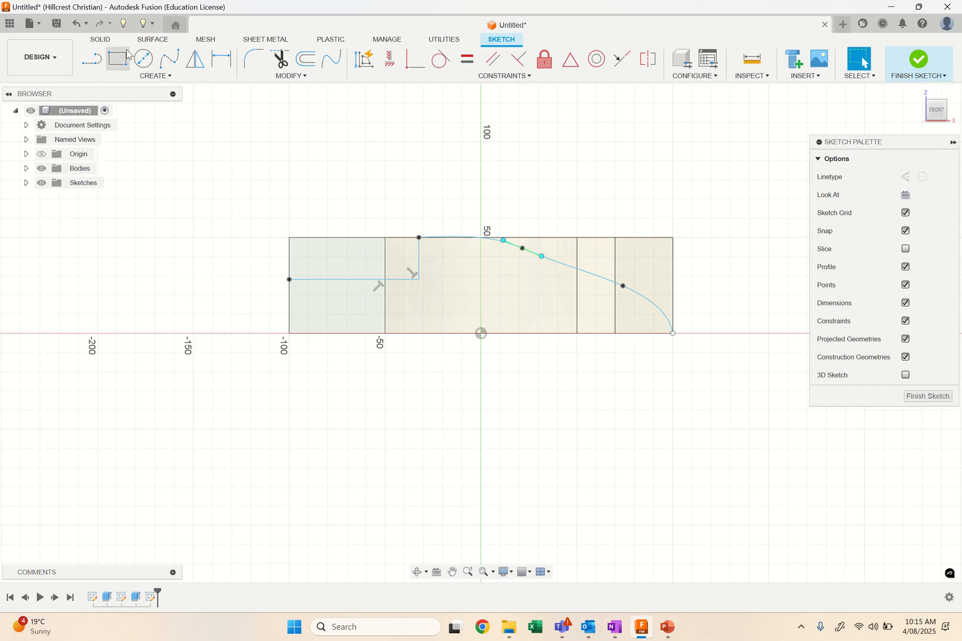
Close the side profile with a vertical line above the block, a 200 mm horizontal line and a vertical down to the spline's end, and finish the sketch.
{"action": "left_click", "coordinate": [92, 59]}
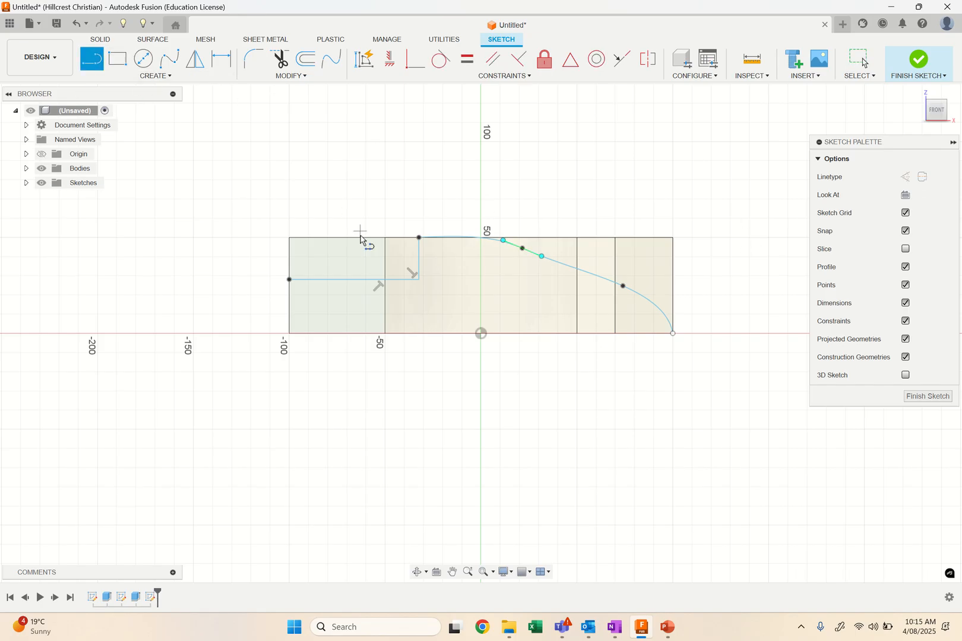
{"action": "left_click", "coordinate": [290, 280]}
{"action": "left_click", "coordinate": [289, 170]}
{"action": "left_click", "coordinate": [673, 171]}
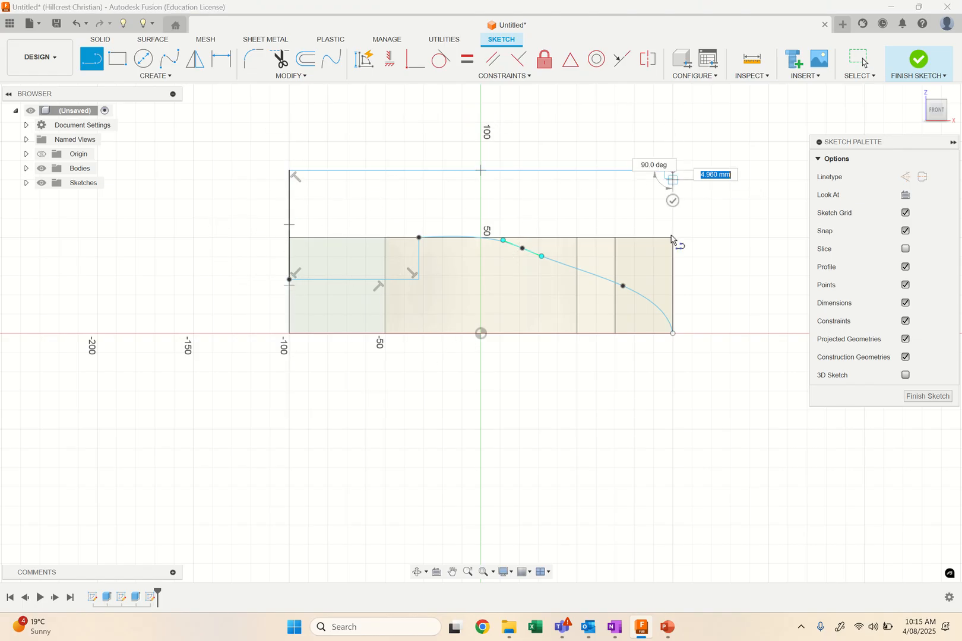
{"action": "left_click", "coordinate": [673, 334]}
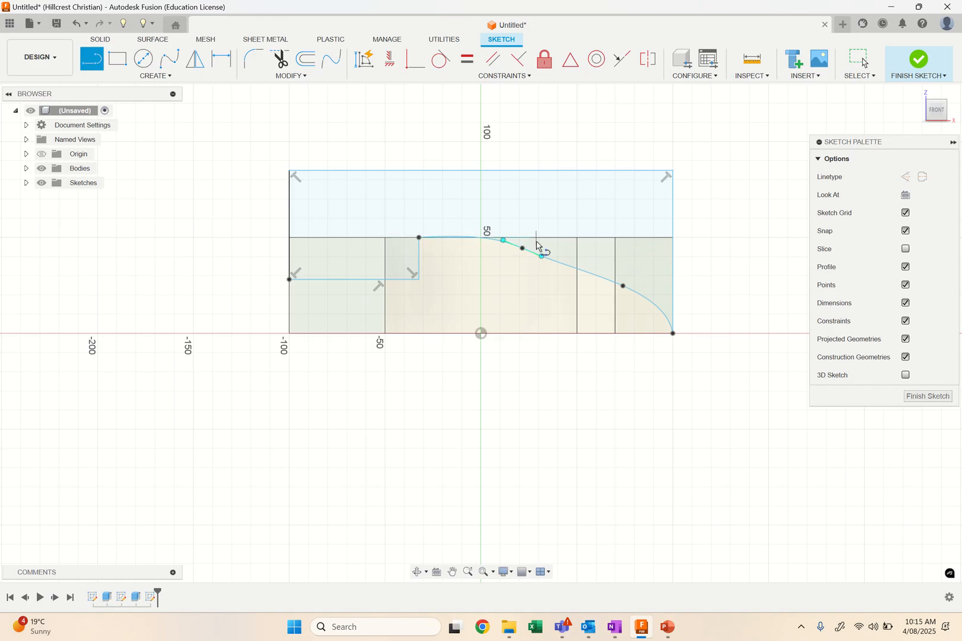
{"action": "left_click", "coordinate": [919, 60]}
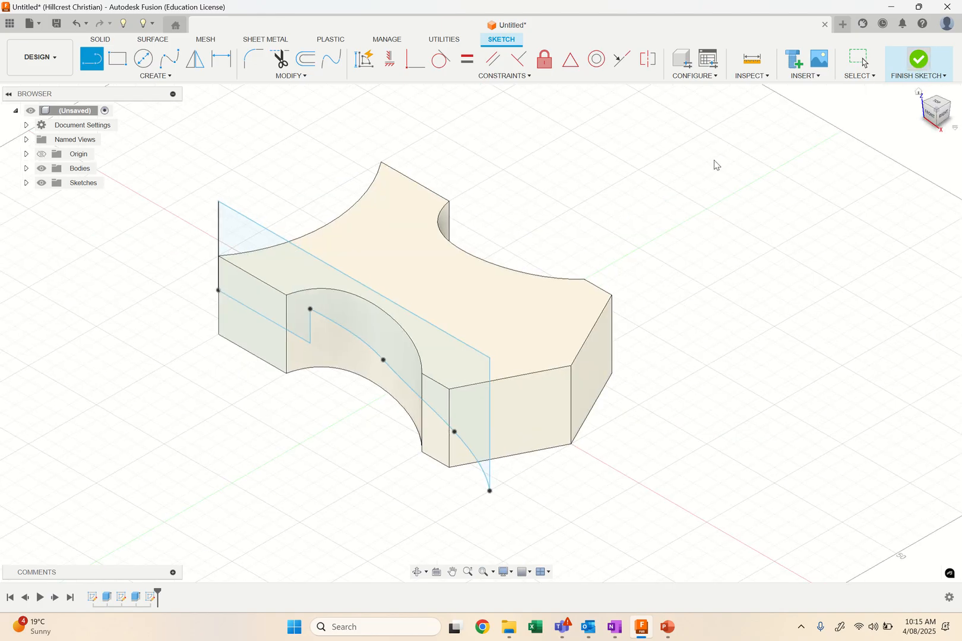
Extrude the two upper side profiles through the block's full width as a cut to form the stepped, curved top.
{"action": "left_click", "coordinate": [117, 60]}
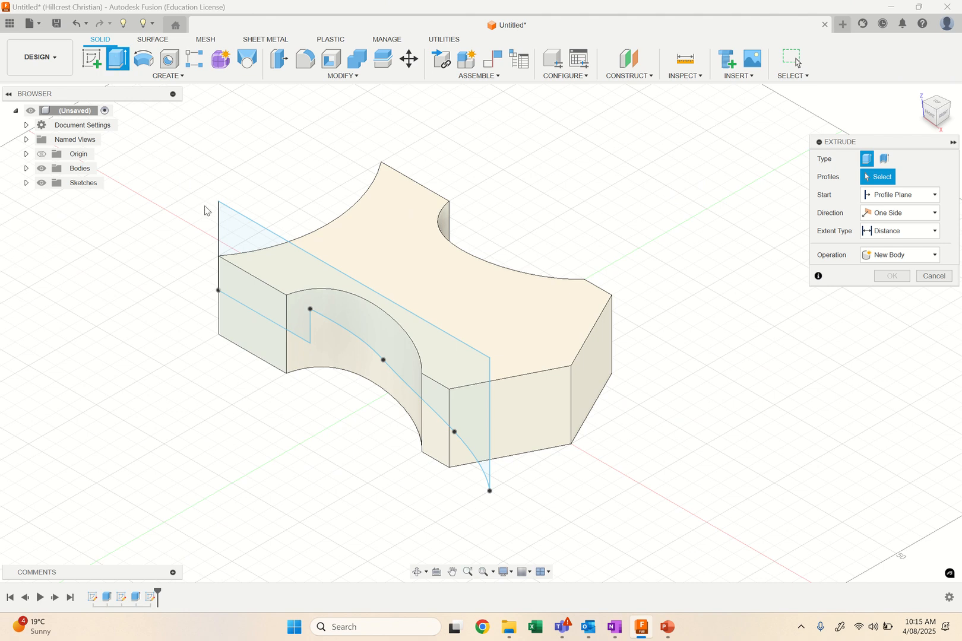
{"action": "left_click", "coordinate": [245, 251]}
{"action": "left_click", "coordinate": [344, 338]}
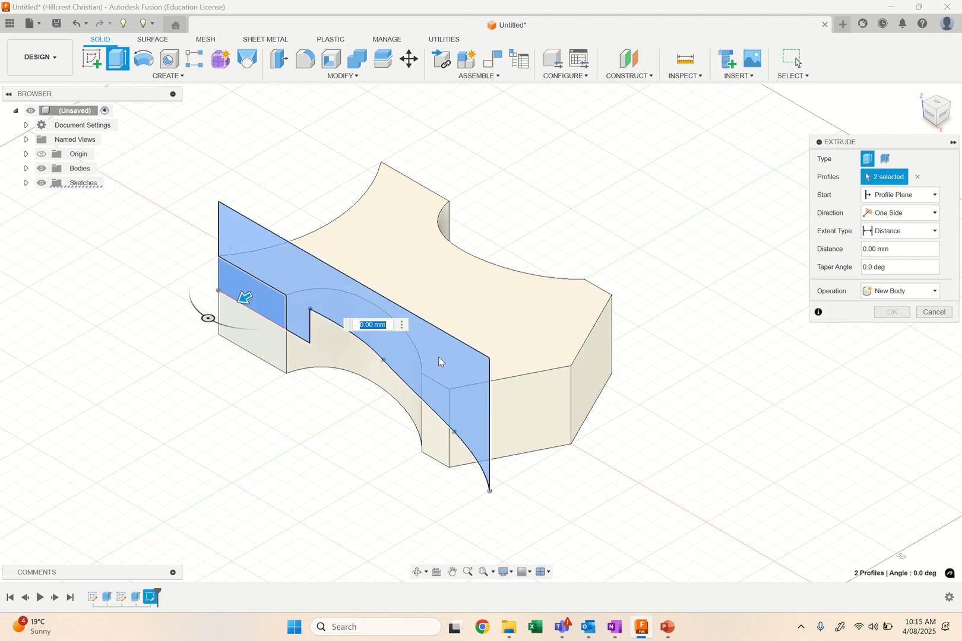
{"action": "left_click_drag", "start_coordinate": [243, 299], "coordinate": [489, 156]}
{"action": "left_click", "coordinate": [889, 331]}
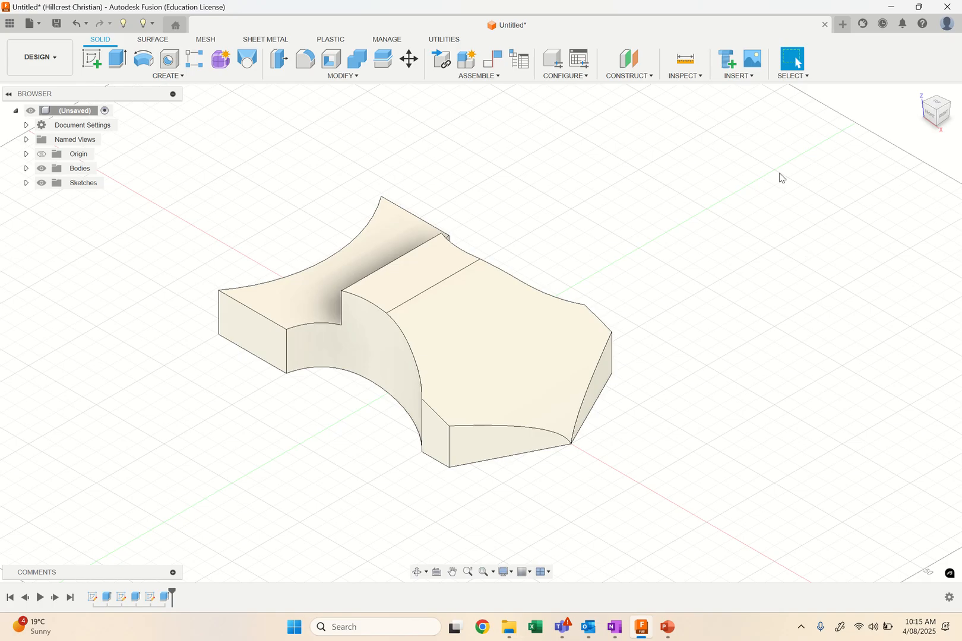
{"action": "left_click", "coordinate": [92, 61]}
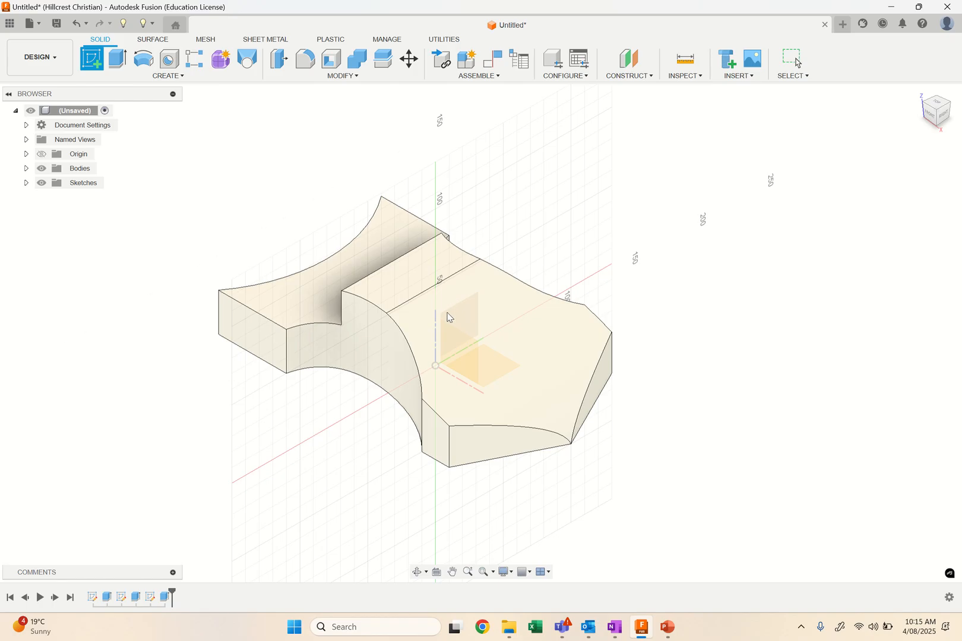
{"action": "left_click", "coordinate": [469, 304]}
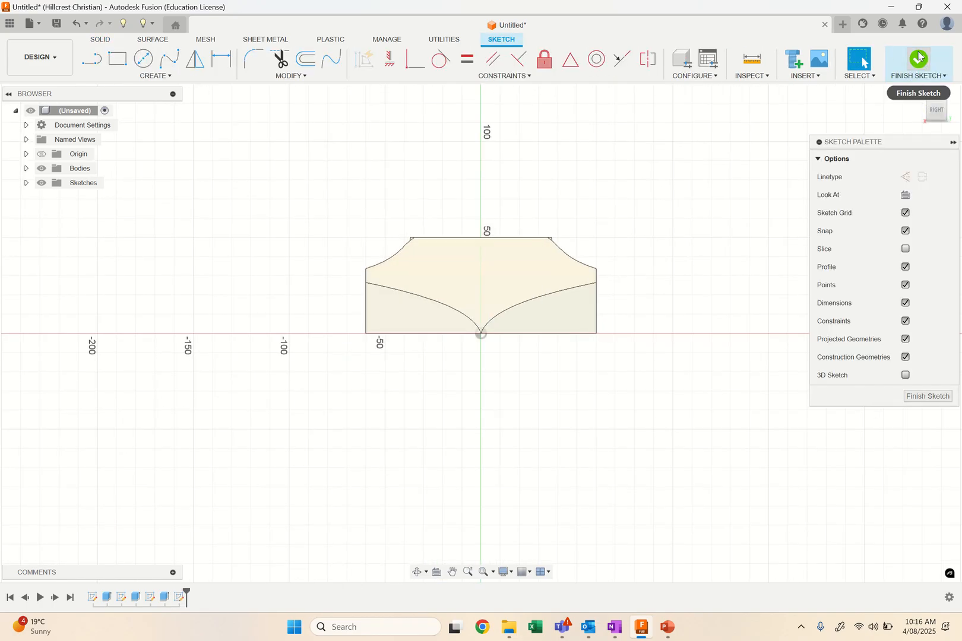
{"action": "left_click", "coordinate": [920, 60]}
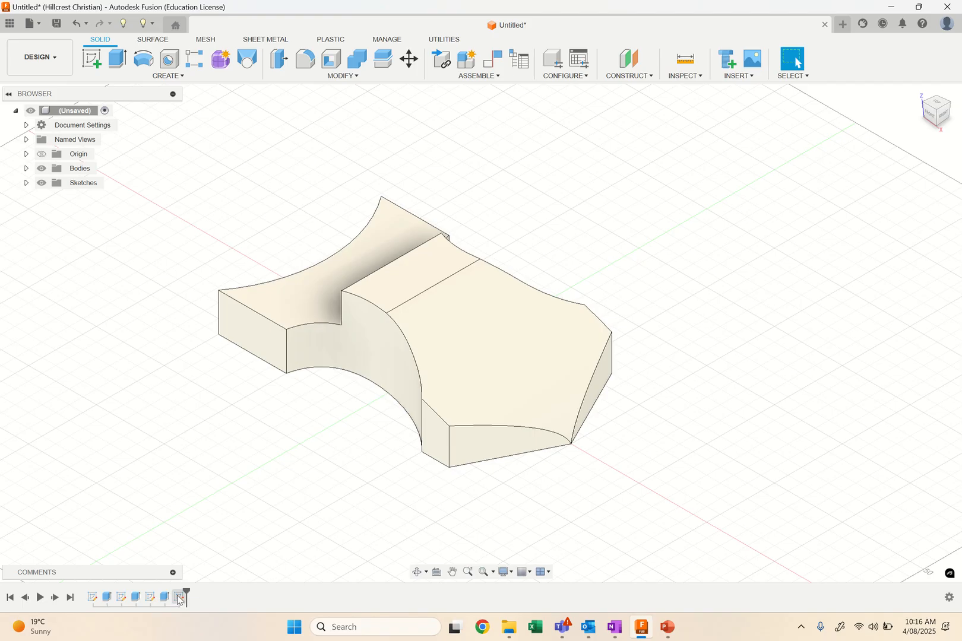
{"action": "left_click_drag", "start_coordinate": [184, 596], "coordinate": [172, 596]}
Start a sketch on the YZ origin plane, hiding the bodies to pick the plane and showing them again.
{"action": "left_click", "coordinate": [43, 171]}
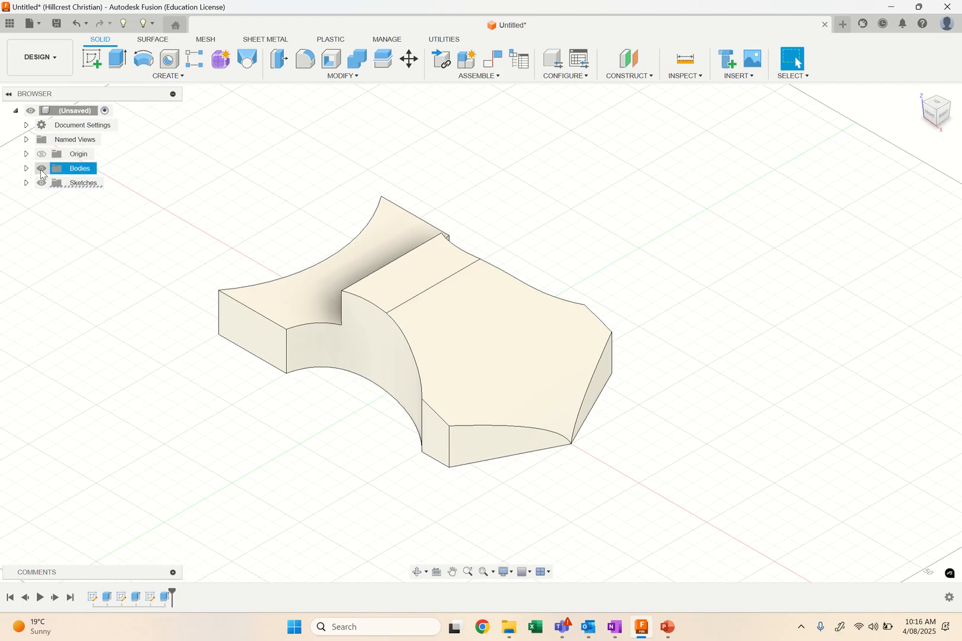
{"action": "left_click", "coordinate": [42, 170]}
{"action": "left_click", "coordinate": [89, 60]}
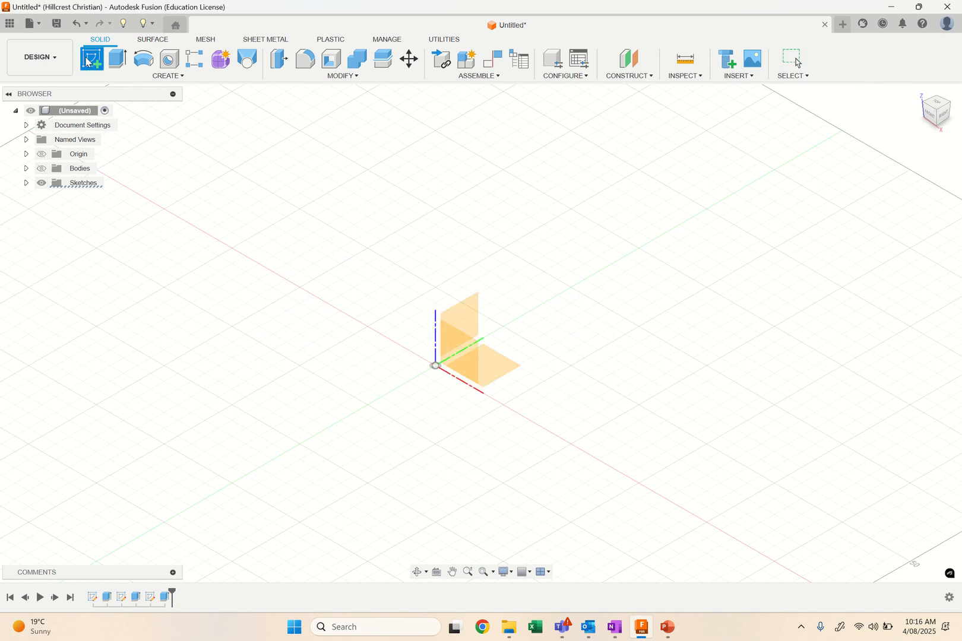
{"action": "left_click", "coordinate": [468, 320]}
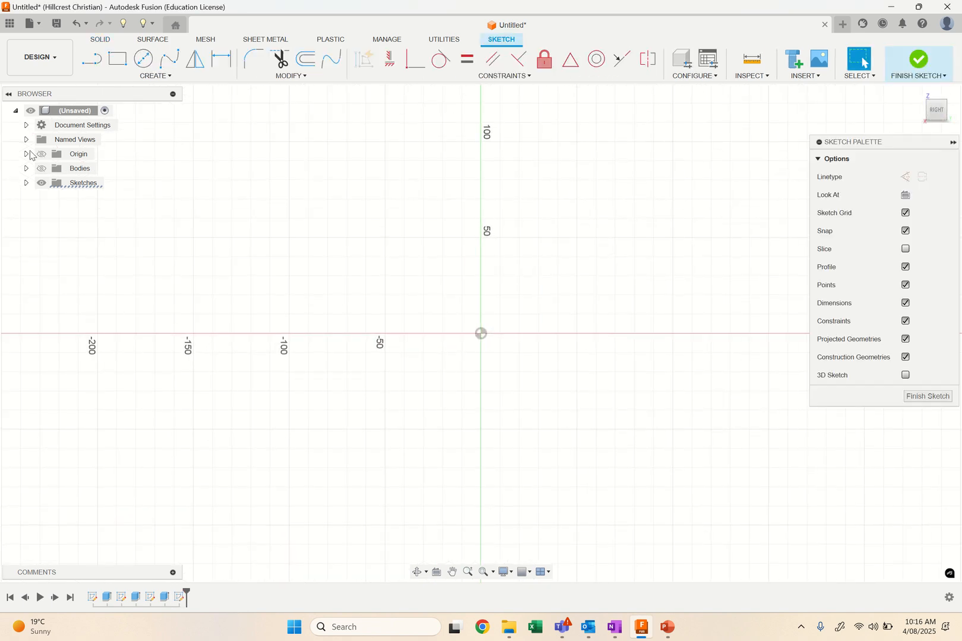
{"action": "left_click", "coordinate": [41, 170]}
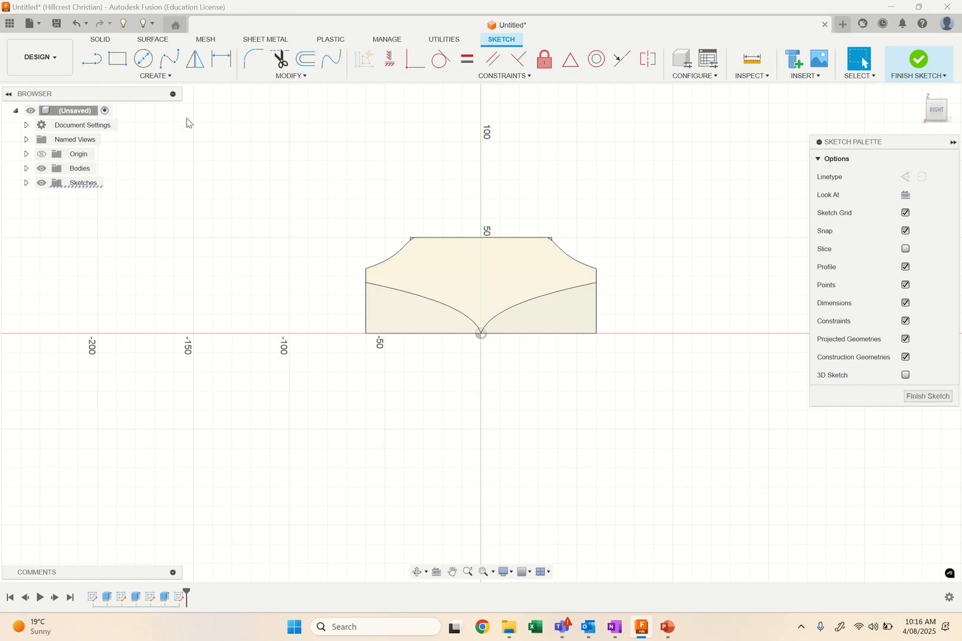
Draw a circle about 78 mm in diameter over the block's upper left corner, and a short vertical line above the origin.
{"action": "left_click", "coordinate": [143, 58]}
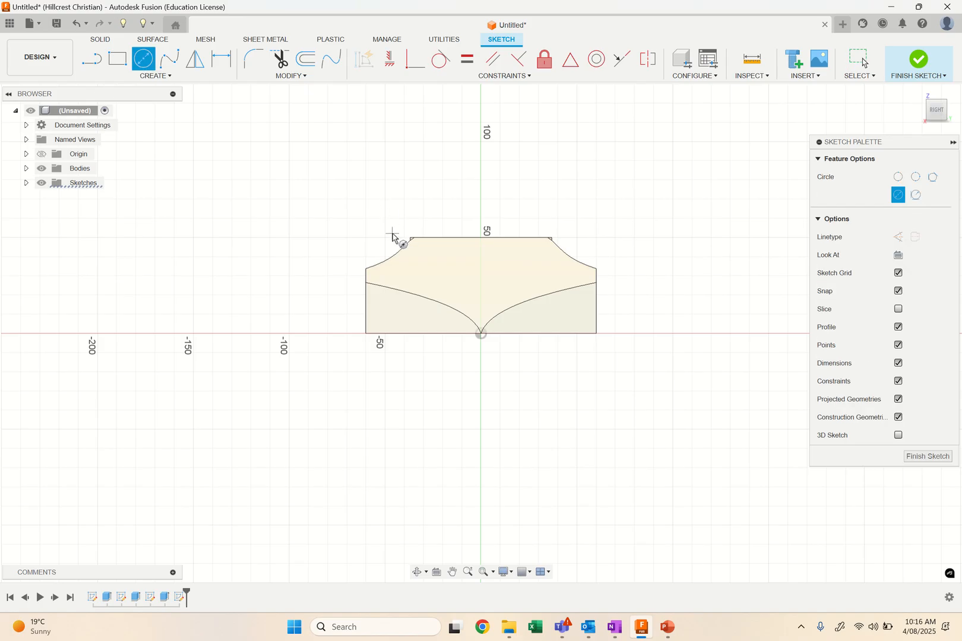
{"action": "left_click", "coordinate": [385, 218]}
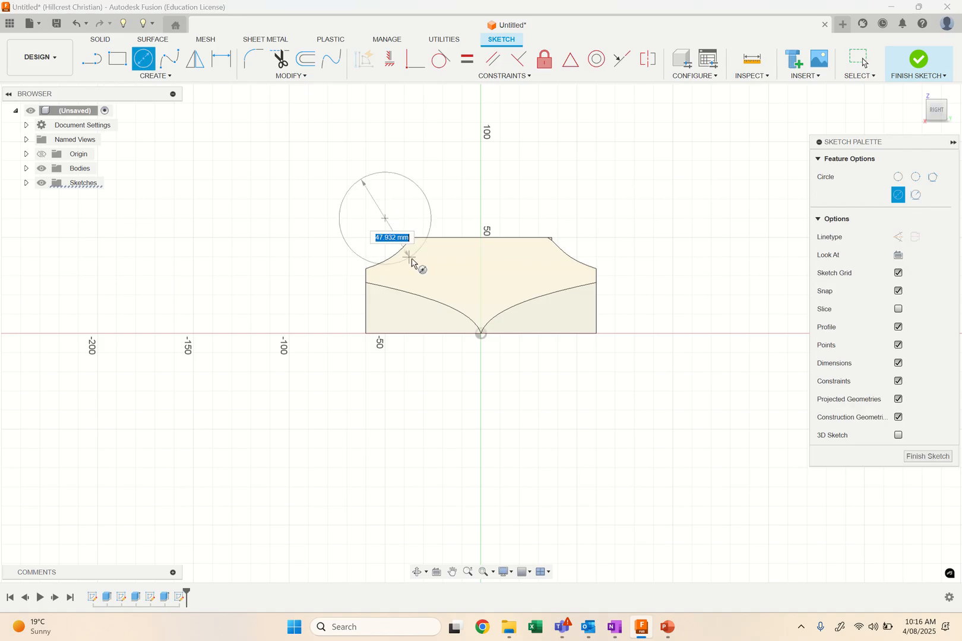
{"action": "left_click", "coordinate": [434, 275]}
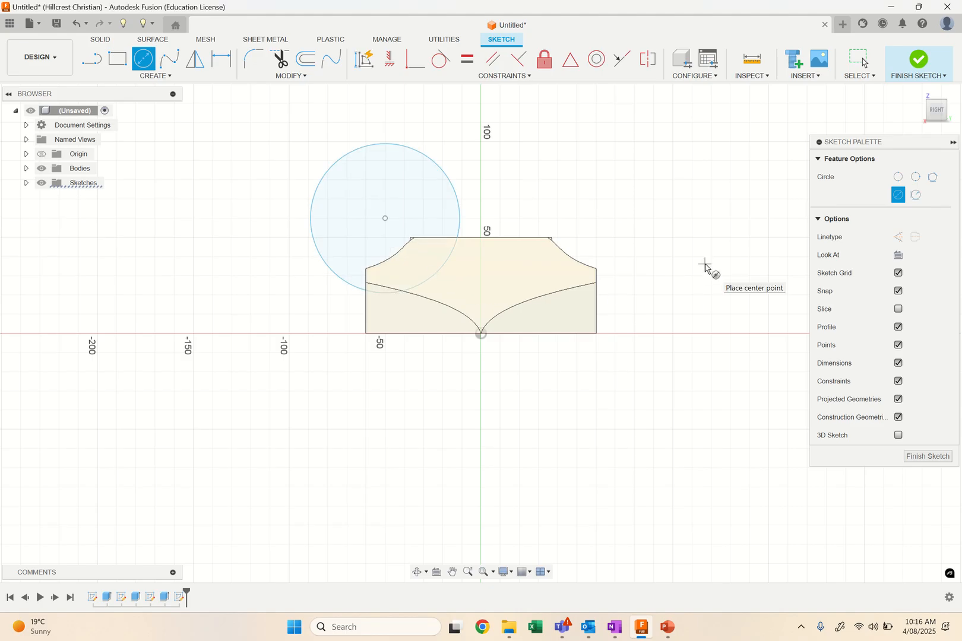
{"action": "left_click", "coordinate": [96, 57]}
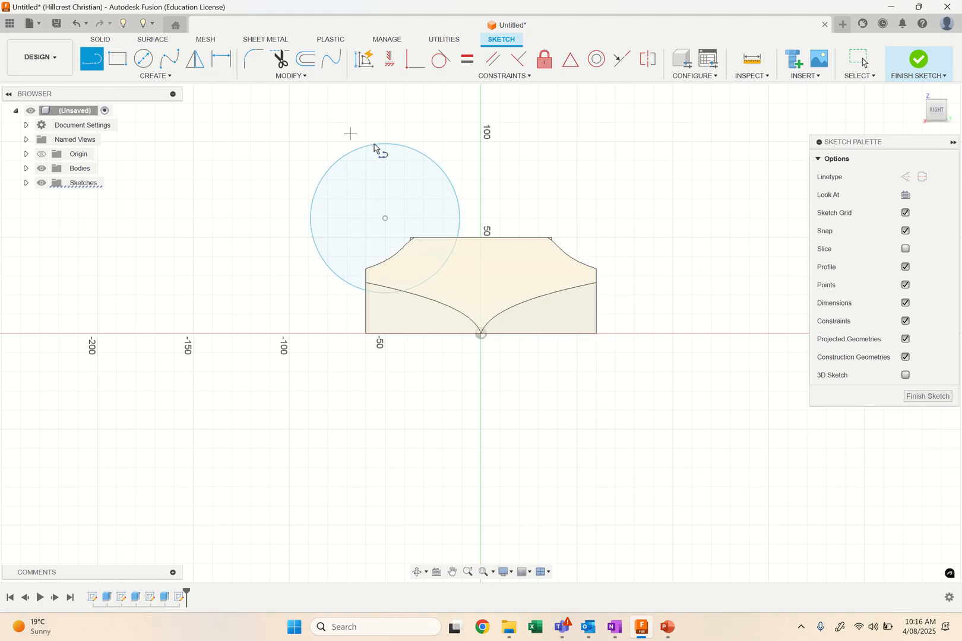
{"action": "left_click", "coordinate": [481, 218]}
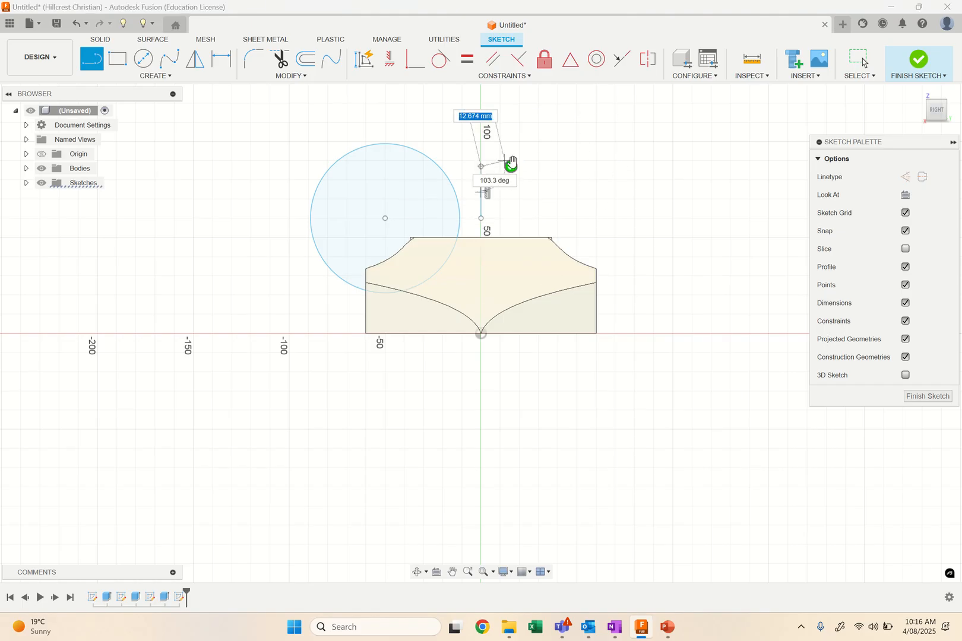
{"action": "left_click", "coordinate": [512, 166]}
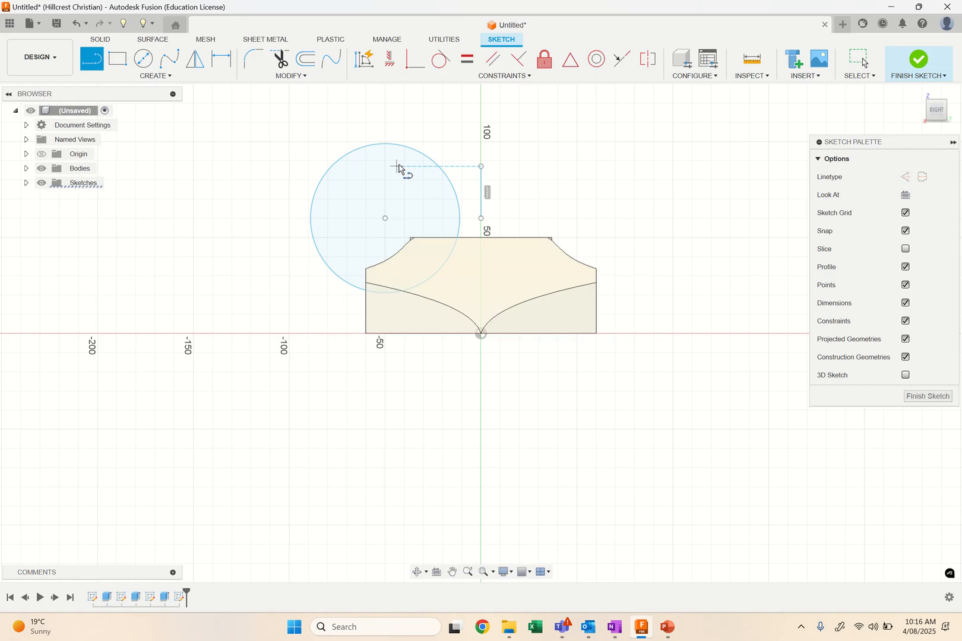
Mirror the circle across the short vertical line to the block's other side and finish the sketch.
{"action": "left_click", "coordinate": [195, 59]}
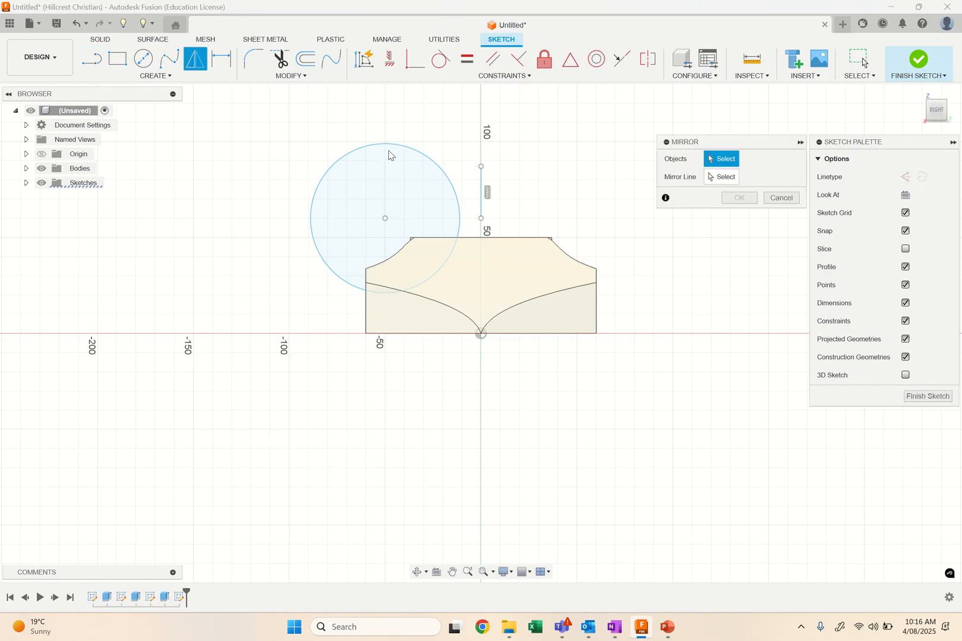
{"action": "left_click", "coordinate": [453, 189]}
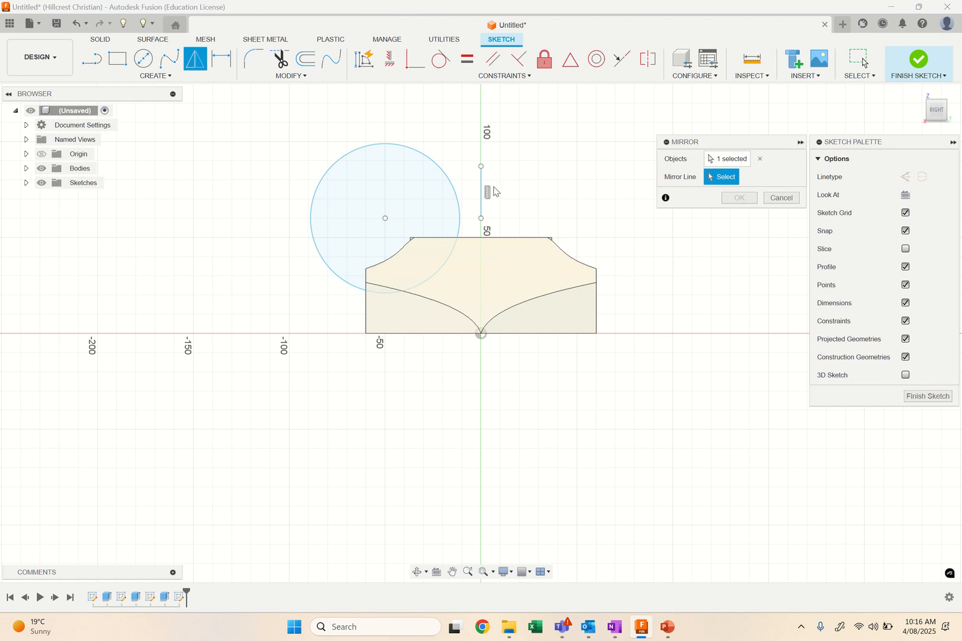
{"action": "left_click", "coordinate": [482, 193]}
{"action": "left_click", "coordinate": [743, 200]}
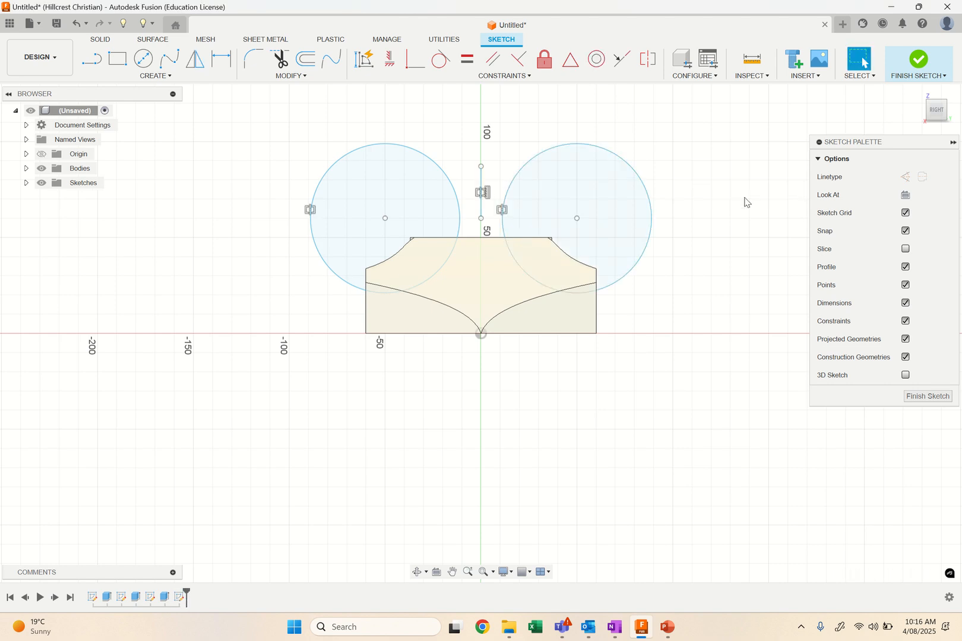
{"action": "left_click", "coordinate": [919, 59]}
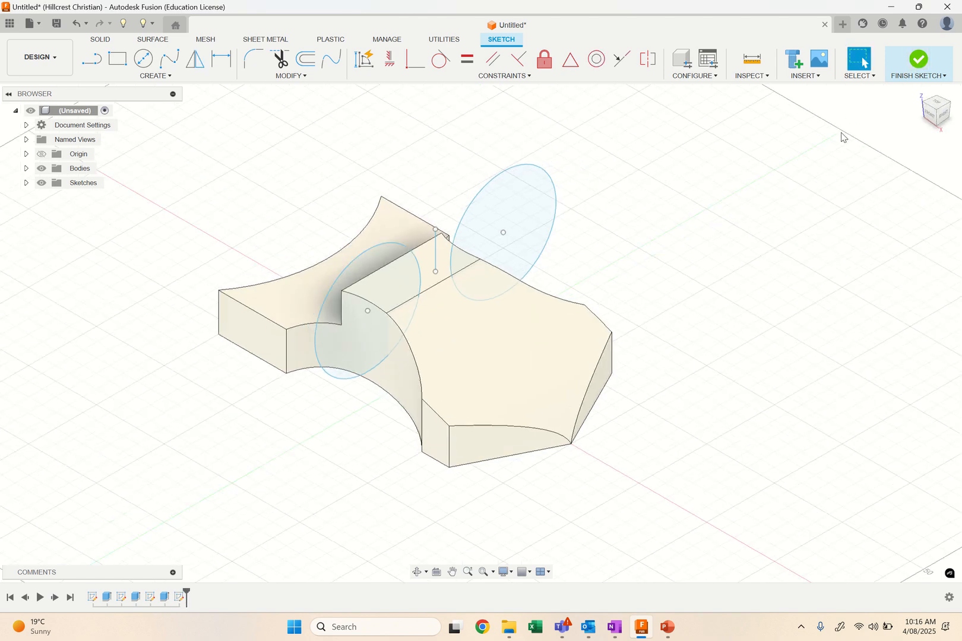
Extrude both circles symmetrically along the block's whole length as a cut to hollow its two upper sides.
{"action": "left_click", "coordinate": [115, 61]}
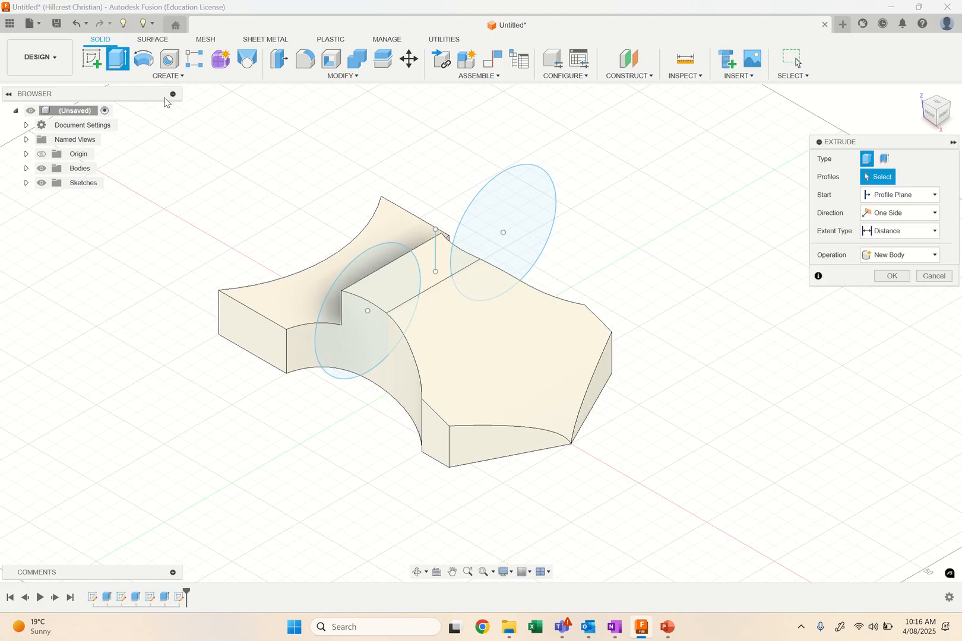
{"action": "left_click", "coordinate": [363, 265]}
{"action": "left_click", "coordinate": [526, 218]}
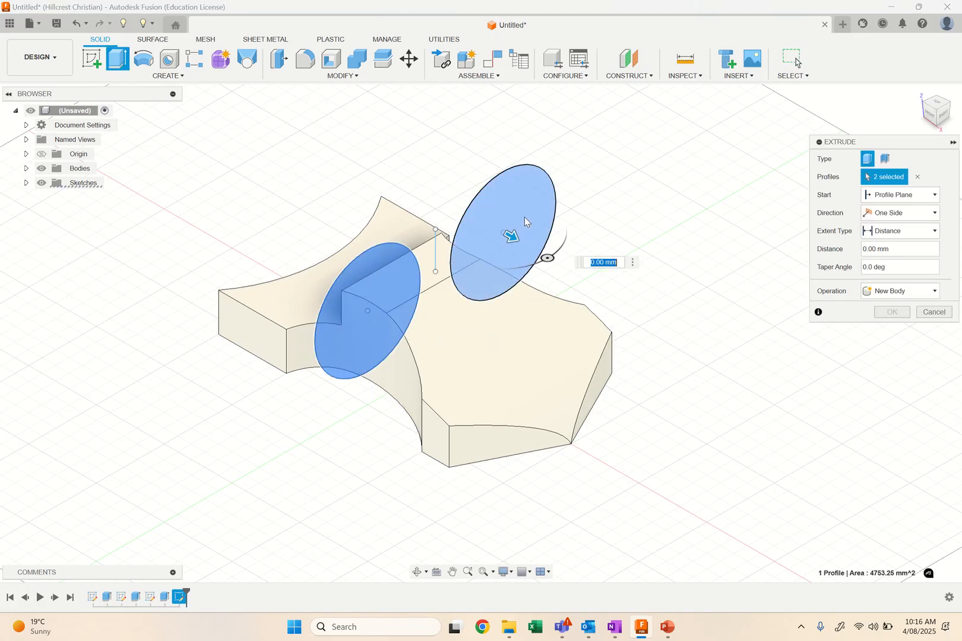
{"action": "left_click", "coordinate": [897, 215]}
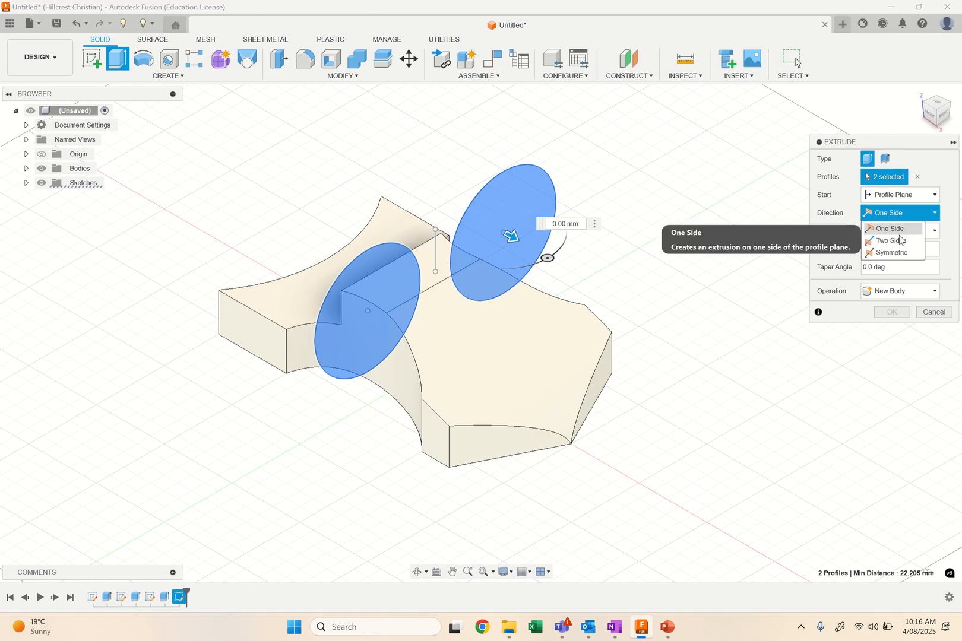
{"action": "left_click", "coordinate": [890, 253]}
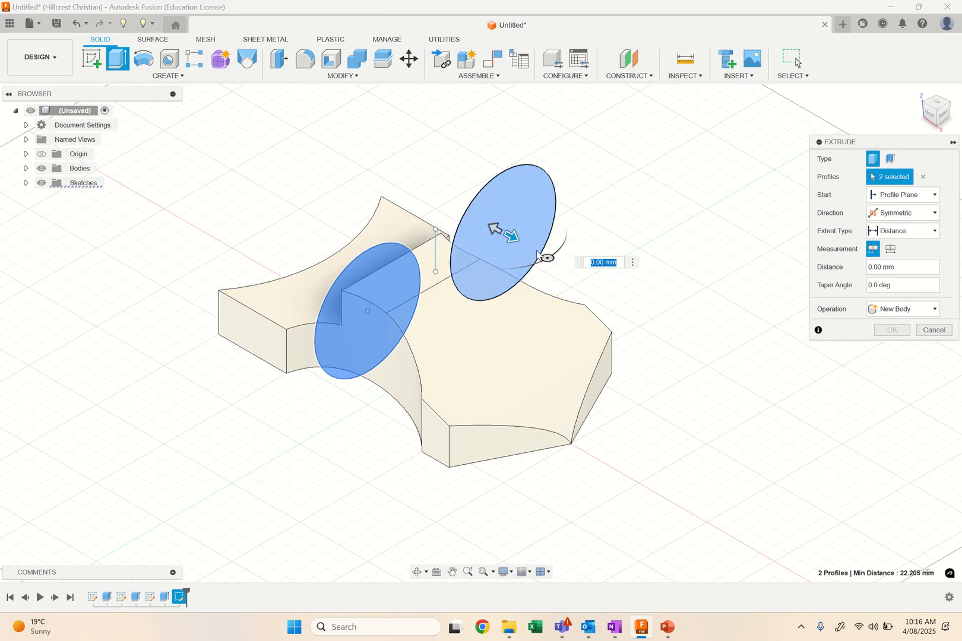
{"action": "left_click_drag", "start_coordinate": [525, 244], "coordinate": [691, 365]}
{"action": "left_click", "coordinate": [905, 350]}
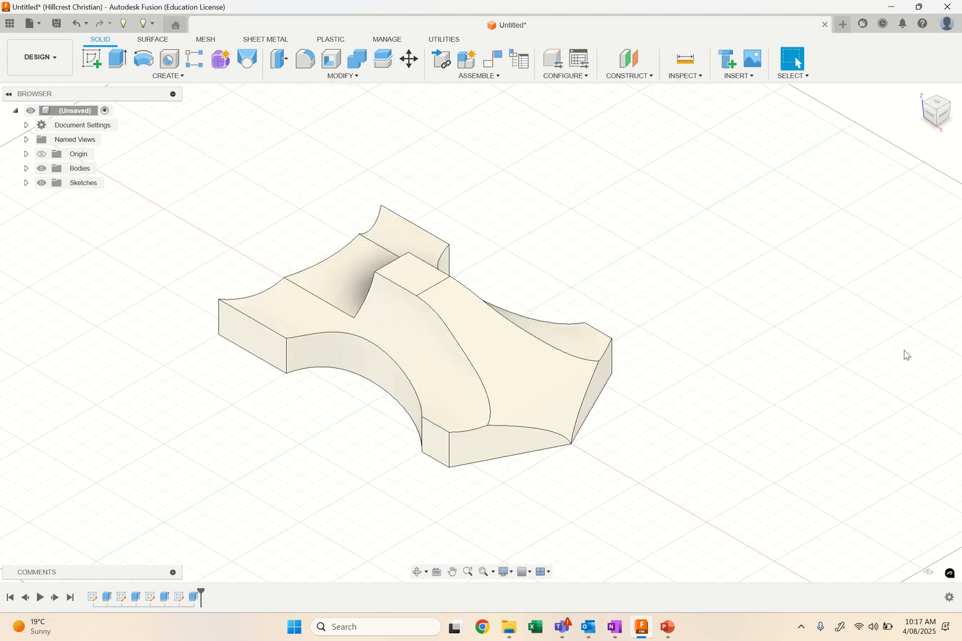
Start a constant-radius fillet on the central ridge's edges on both sides and the upper outline edges along the block's front side.
{"action": "mouse_move", "coordinate": [684, 213]}
{"action": "middle_mouse_down", "text": "shift"}
{"action": "mouse_move", "coordinate": [681, 199]}
{"action": "mouse_move", "coordinate": [749, 167]}
{"action": "mouse_move", "coordinate": [770, 193]}
{"action": "mouse_move", "coordinate": [740, 204]}
{"action": "mouse_move", "coordinate": [557, 202]}
{"action": "mouse_move", "coordinate": [601, 176]}
{"action": "mouse_move", "coordinate": [683, 189]}
{"action": "mouse_move", "coordinate": [700, 202]}
{"action": "mouse_move", "coordinate": [689, 215]}
{"action": "middle_mouse_up", "text": "shift"}
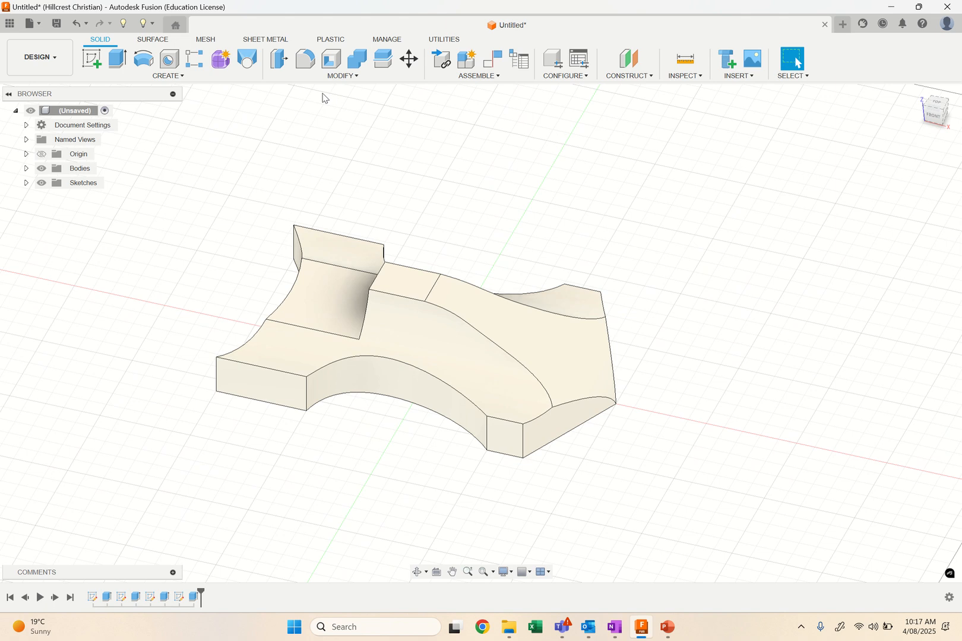
{"action": "left_click", "coordinate": [317, 62]}
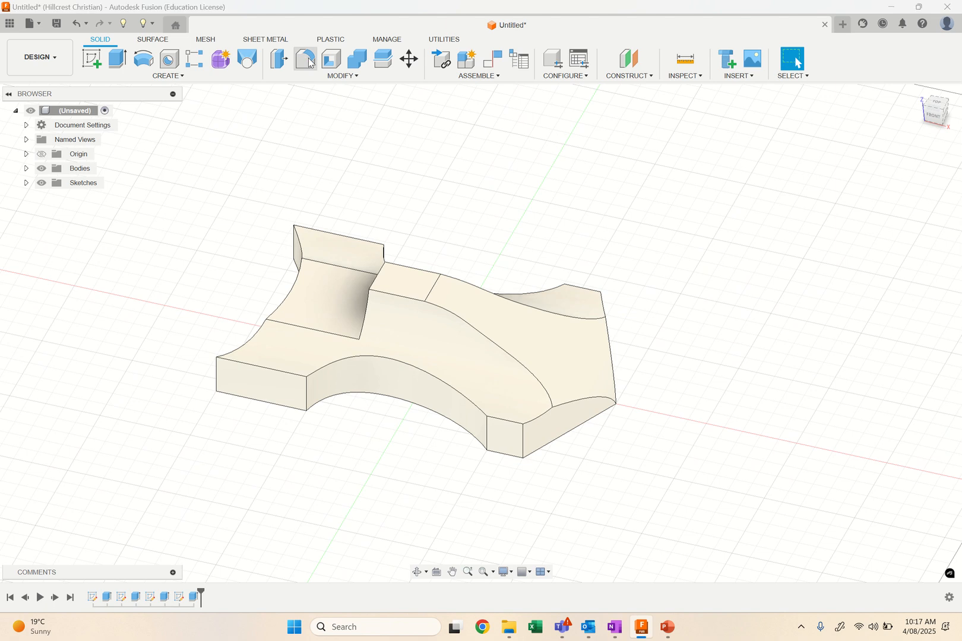
{"action": "left_click", "coordinate": [508, 359]}
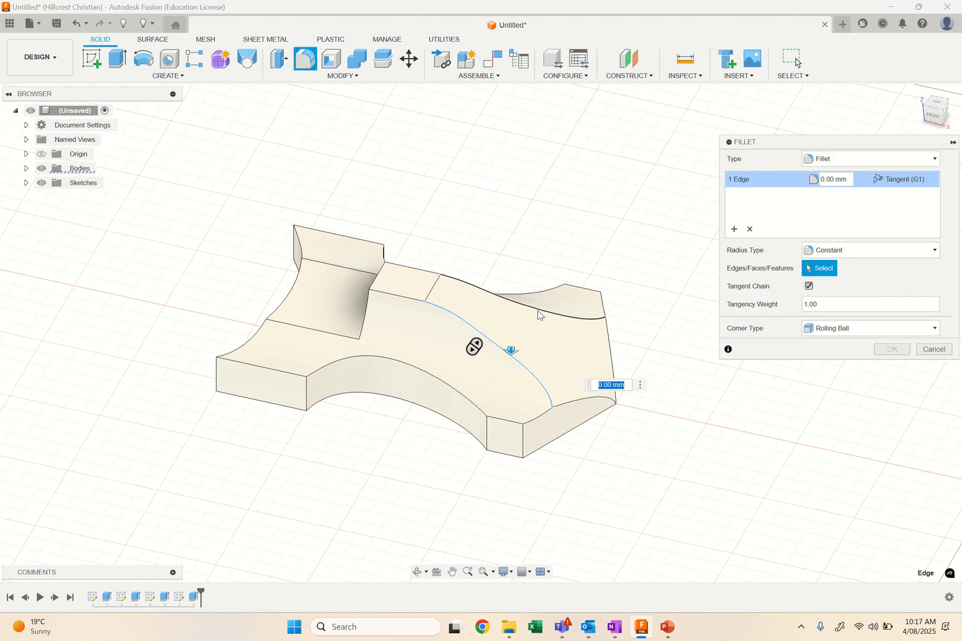
{"action": "left_click", "coordinate": [540, 315]}
{"action": "left_click", "coordinate": [401, 298]}
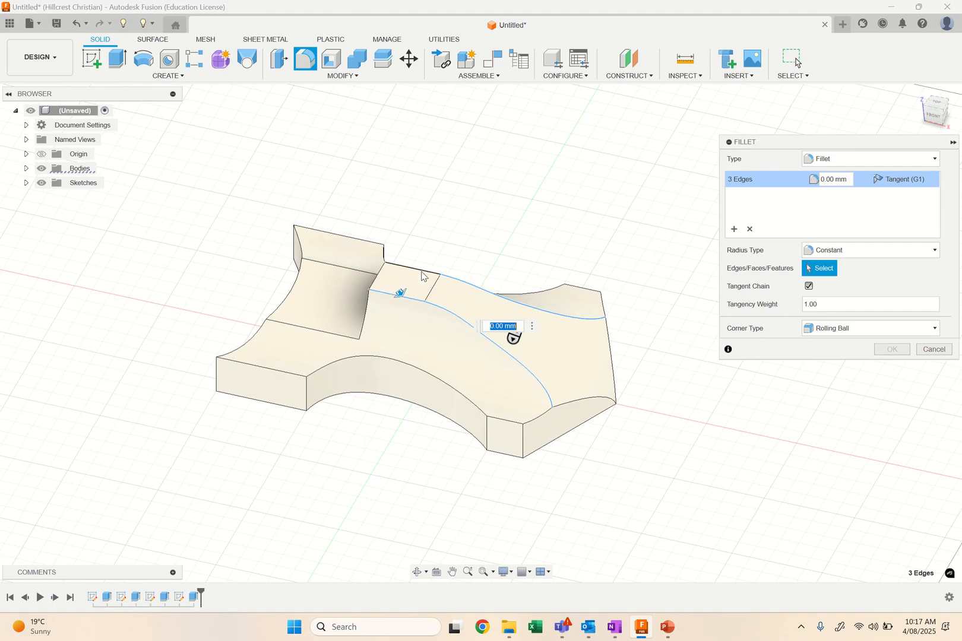
{"action": "left_click", "coordinate": [420, 272]}
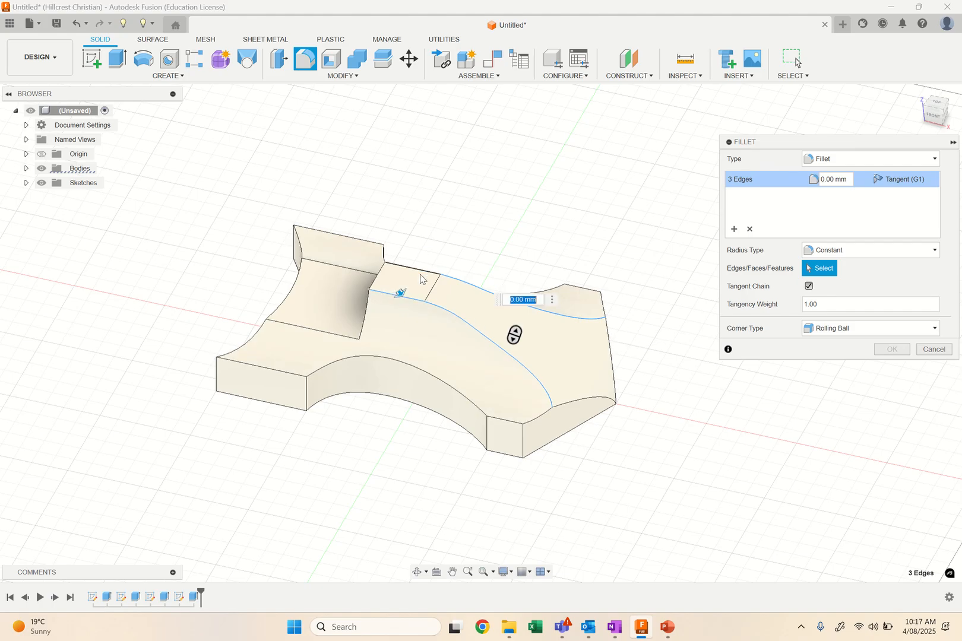
{"action": "left_click", "coordinate": [537, 418]}
{"action": "left_click", "coordinate": [513, 422]}
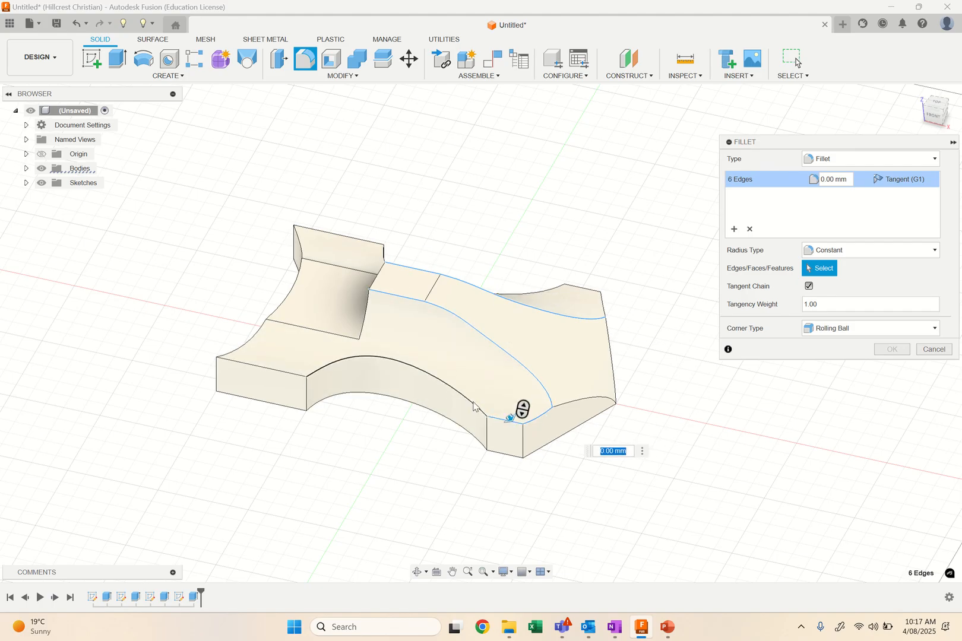
{"action": "left_click", "coordinate": [475, 410]}
{"action": "left_click", "coordinate": [261, 364]}
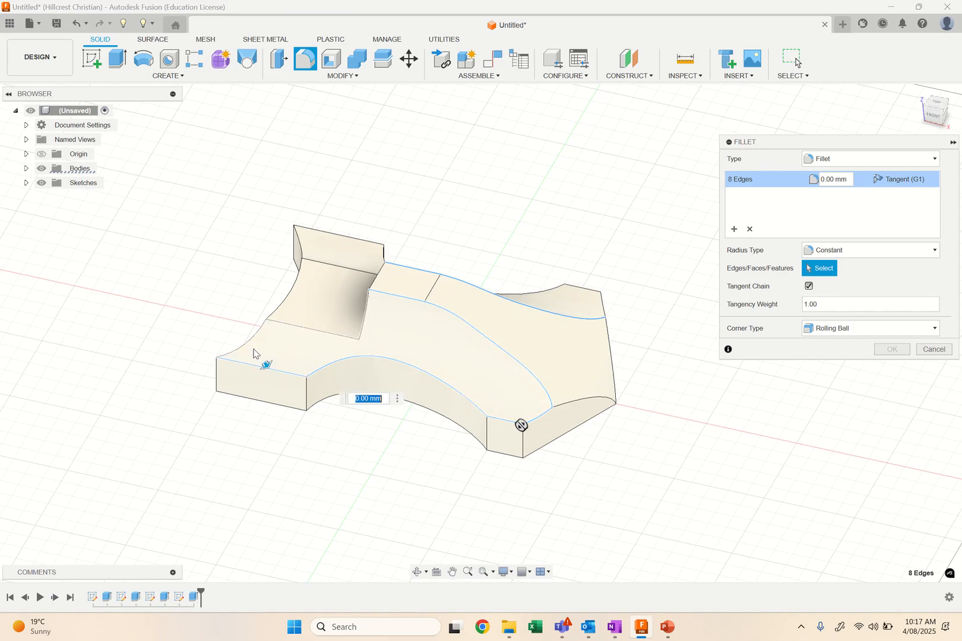
Add the nose edge and the opposite side's upper outline edges to the fillet and apply a 10 mm radius.
{"action": "middle_click_drag", "start_coordinate": [603, 237], "coordinate": [429, 235], "text": "shift"}
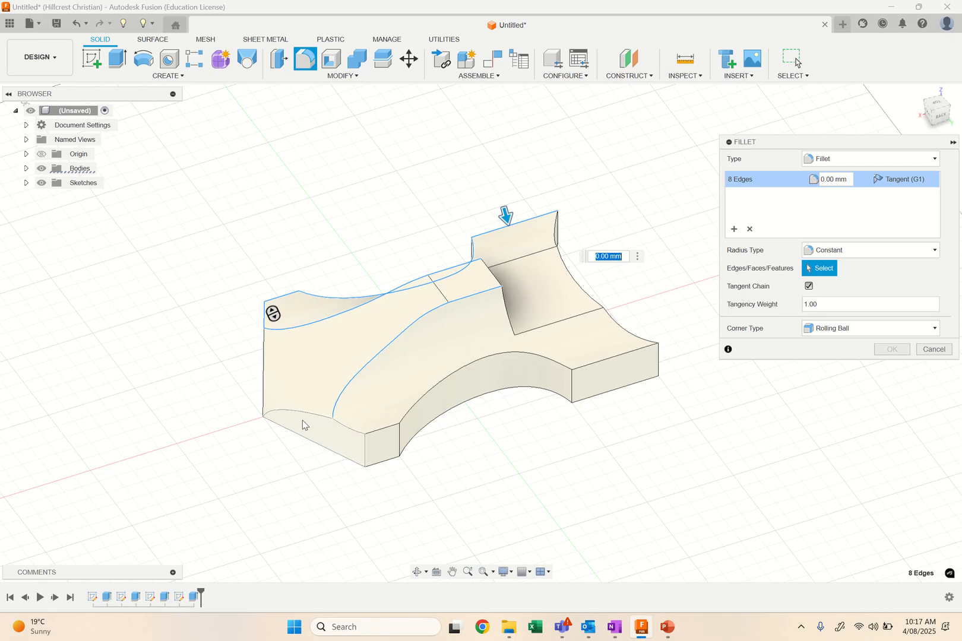
{"action": "left_click", "coordinate": [342, 427]}
{"action": "left_click", "coordinate": [342, 426]}
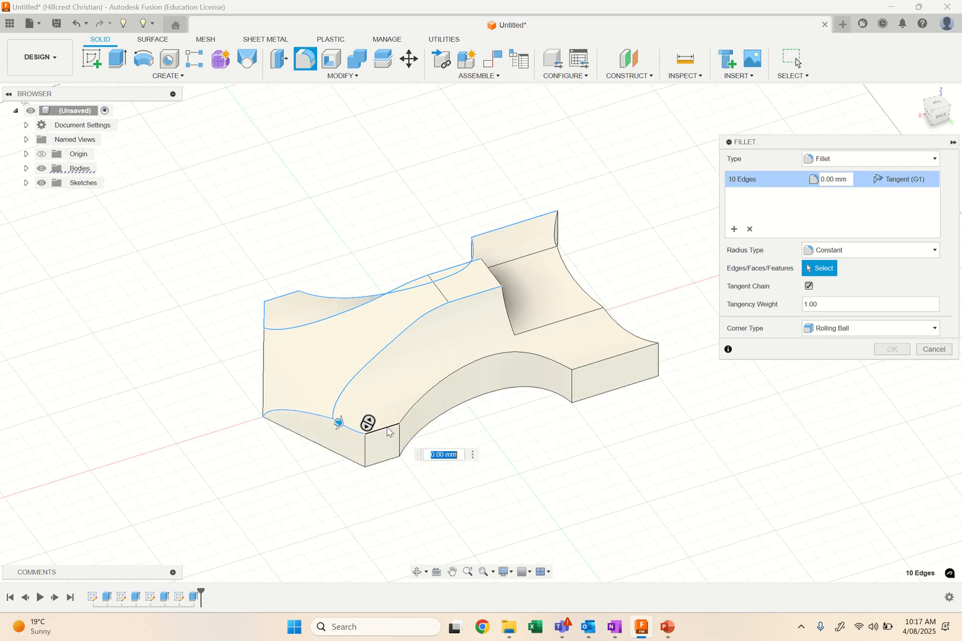
{"action": "left_click", "coordinate": [387, 428]}
{"action": "left_click", "coordinate": [440, 383]}
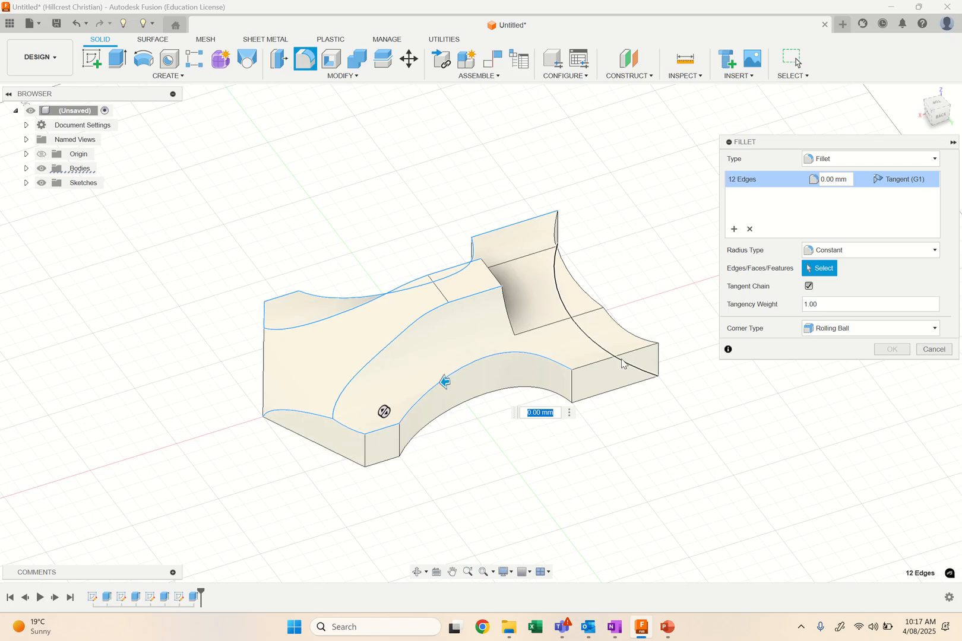
{"action": "left_click", "coordinate": [623, 356]}
{"action": "middle_click_drag", "start_coordinate": [750, 481], "coordinate": [724, 452], "text": "shift"}
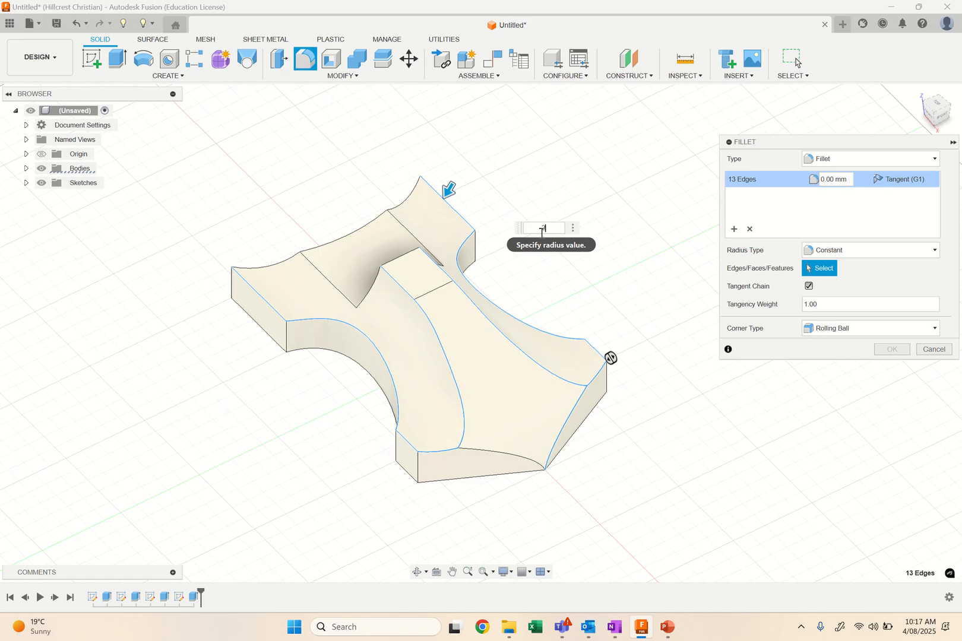
{"action": "type", "text": "2"}
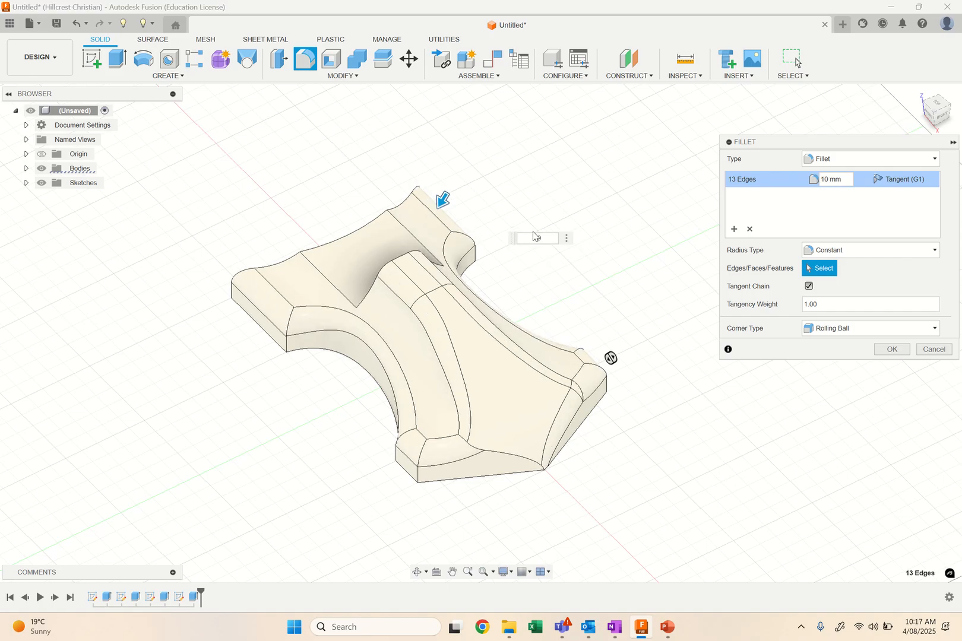
{"action": "left_click", "coordinate": [892, 350]}
Save the design as Helicar in the Admin Project.
{"action": "middle_click_drag", "start_coordinate": [624, 206], "coordinate": [648, 243], "text": "shift"}
{"action": "middle_click_drag", "start_coordinate": [603, 300], "coordinate": [701, 261], "text": "shift"}
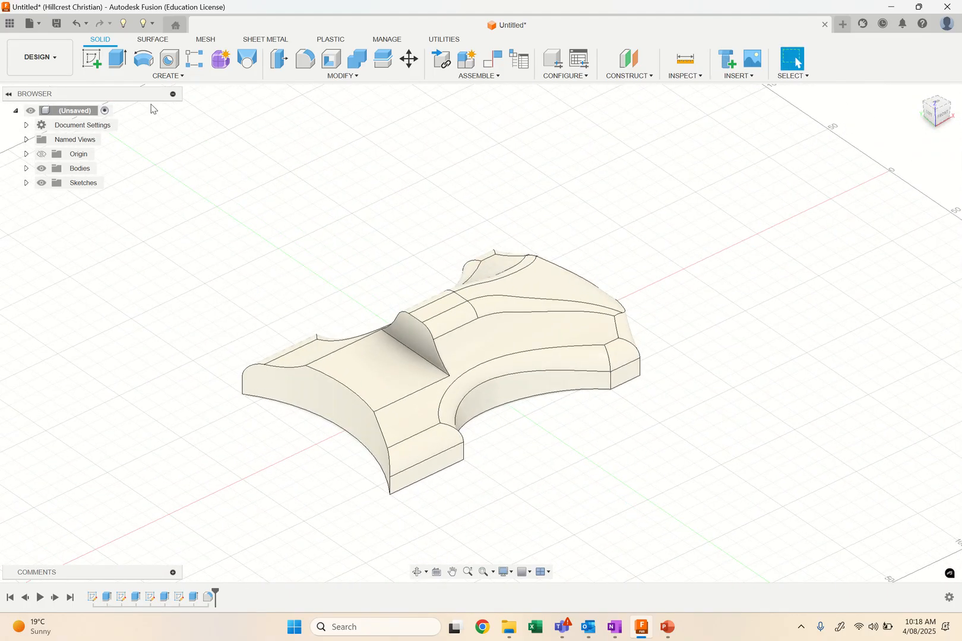
{"action": "left_click", "coordinate": [56, 23]}
{"action": "type", "text": "Helicar"}
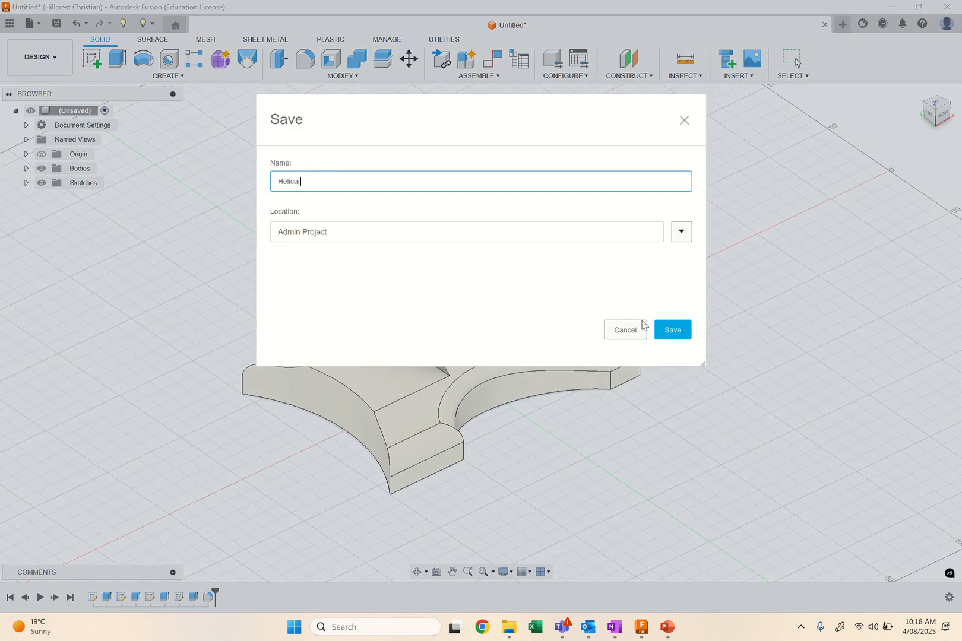
{"action": "left_click", "coordinate": [672, 330]}
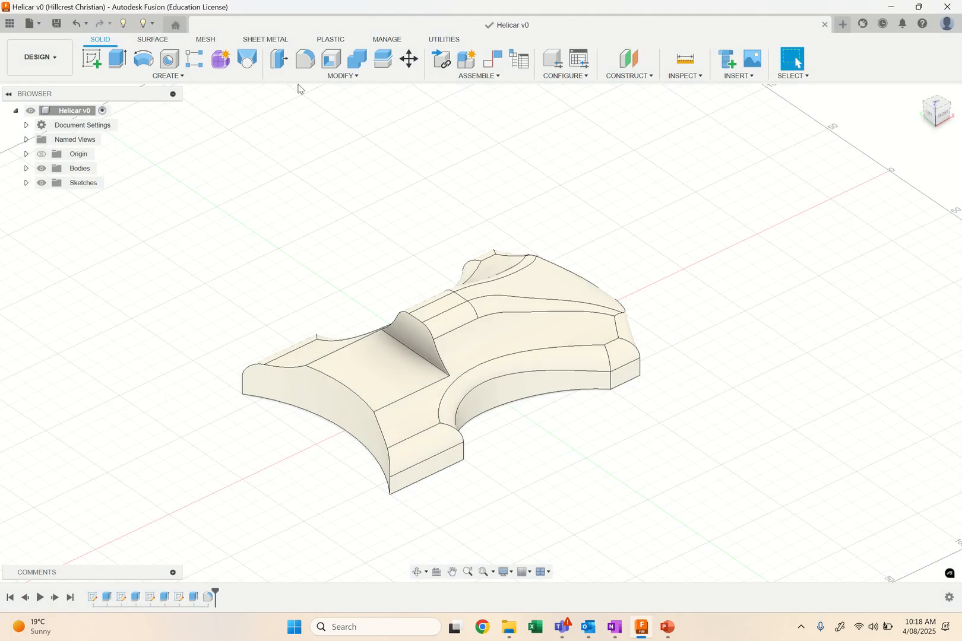
Export the body for 3D printing as a binary STL in millimetres, saving it to the computer's desktop folder under a new name.
{"action": "left_click", "coordinate": [448, 40]}
{"action": "left_click", "coordinate": [98, 67]}
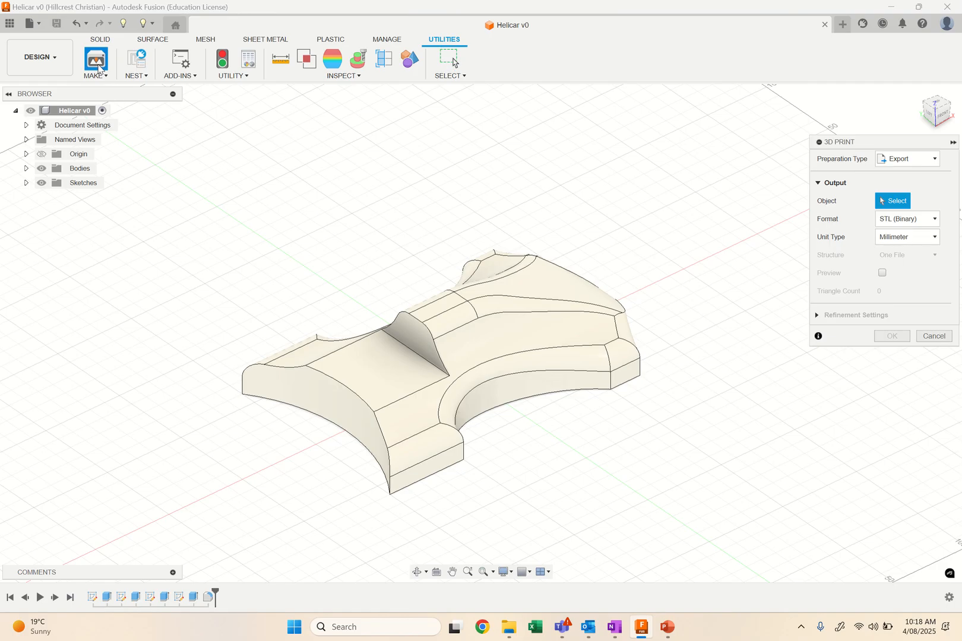
{"action": "left_click", "coordinate": [899, 162]}
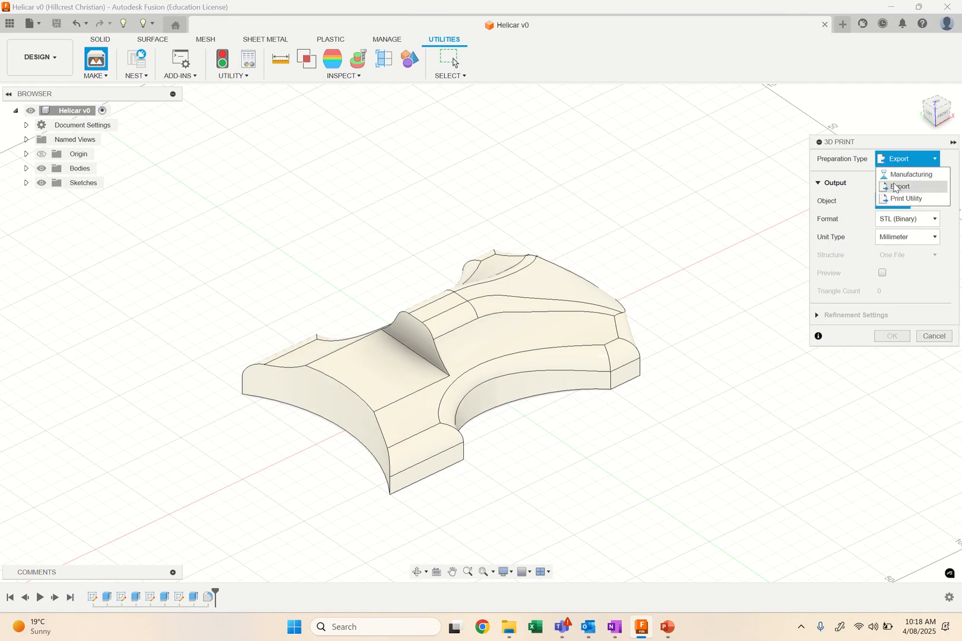
{"action": "left_click", "coordinate": [898, 187]}
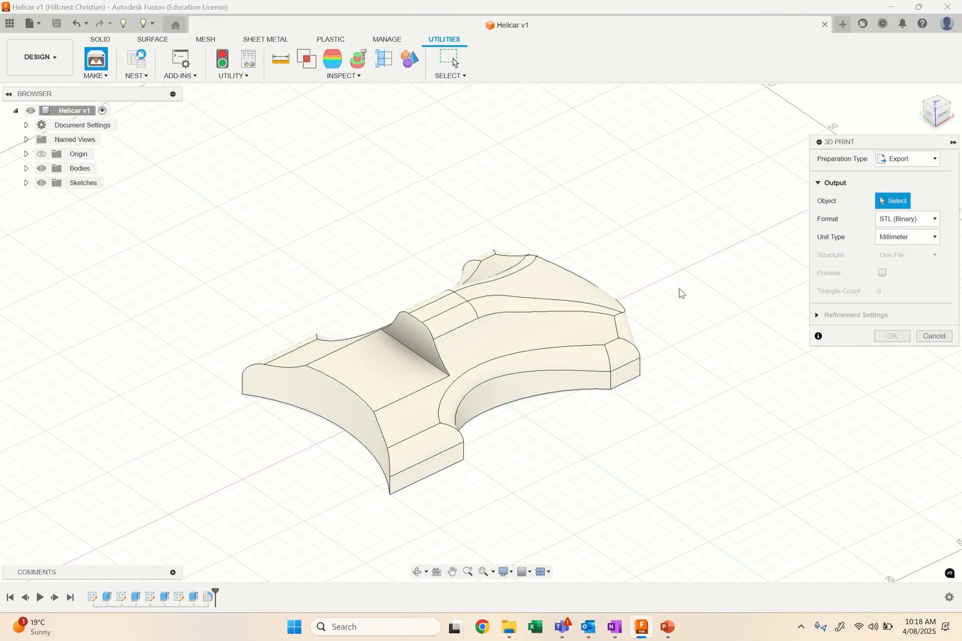
{"action": "left_click", "coordinate": [543, 355]}
{"action": "left_click", "coordinate": [895, 337]}
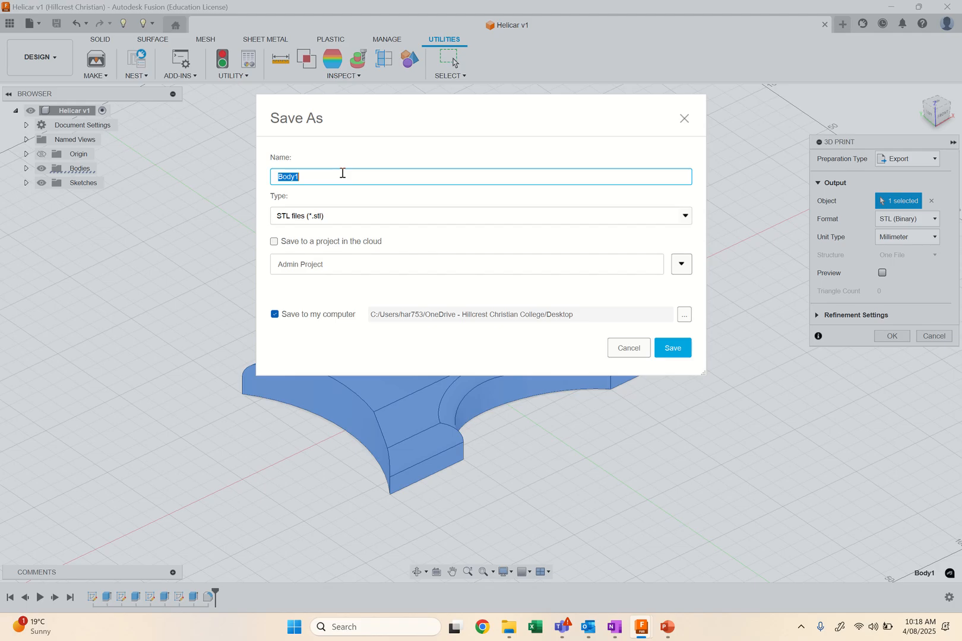
{"action": "type", "text": "Helicar"}
{"action": "left_click", "coordinate": [660, 350]}
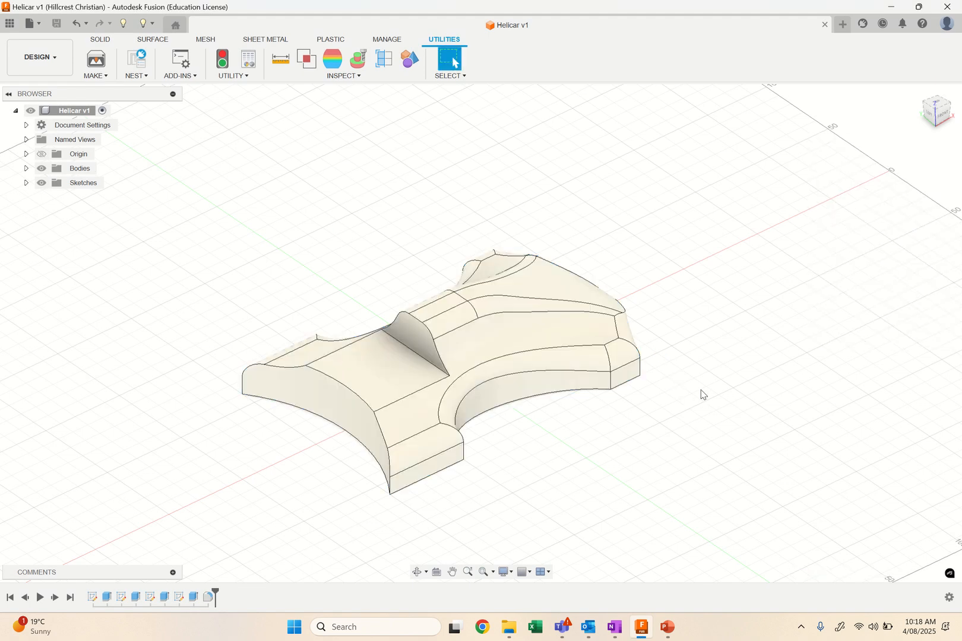
Switch to the open PowerPoint presentation.
{"action": "mouse_move", "coordinate": [668, 635]}
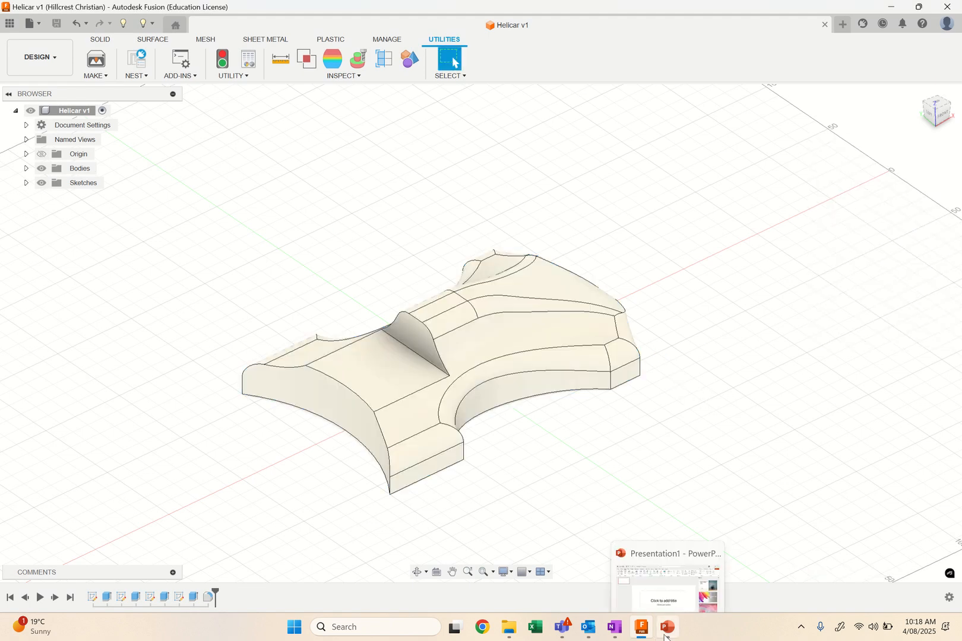